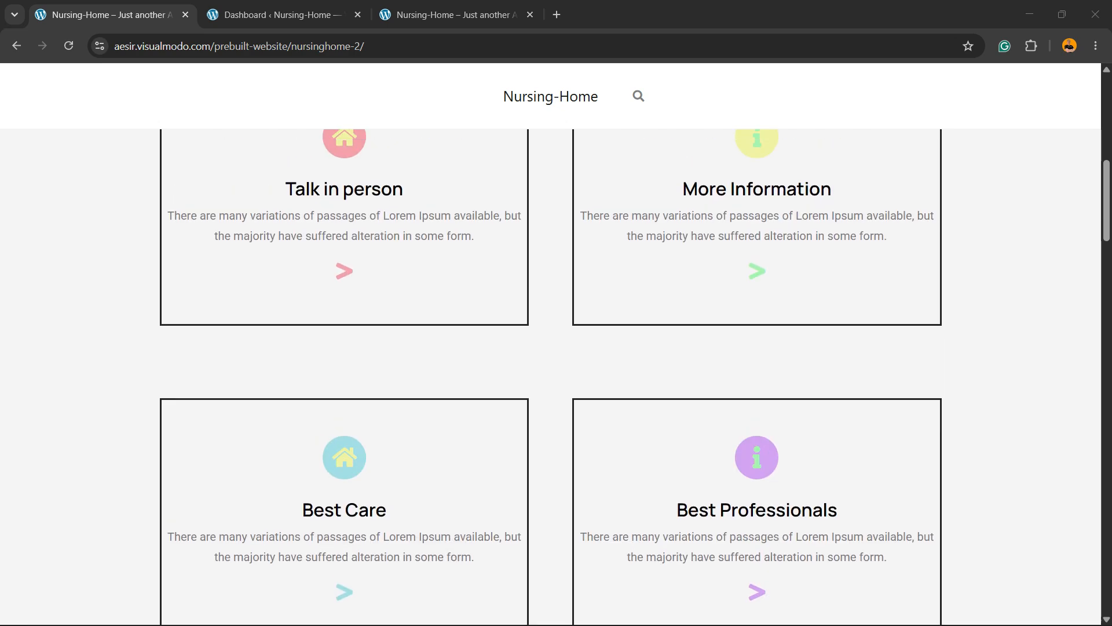
# Examine the bordered information boxes on the live home page and the /wp-admin/ ending of the dashboard's address.
pyautogui.scroll(3, 550, 377)
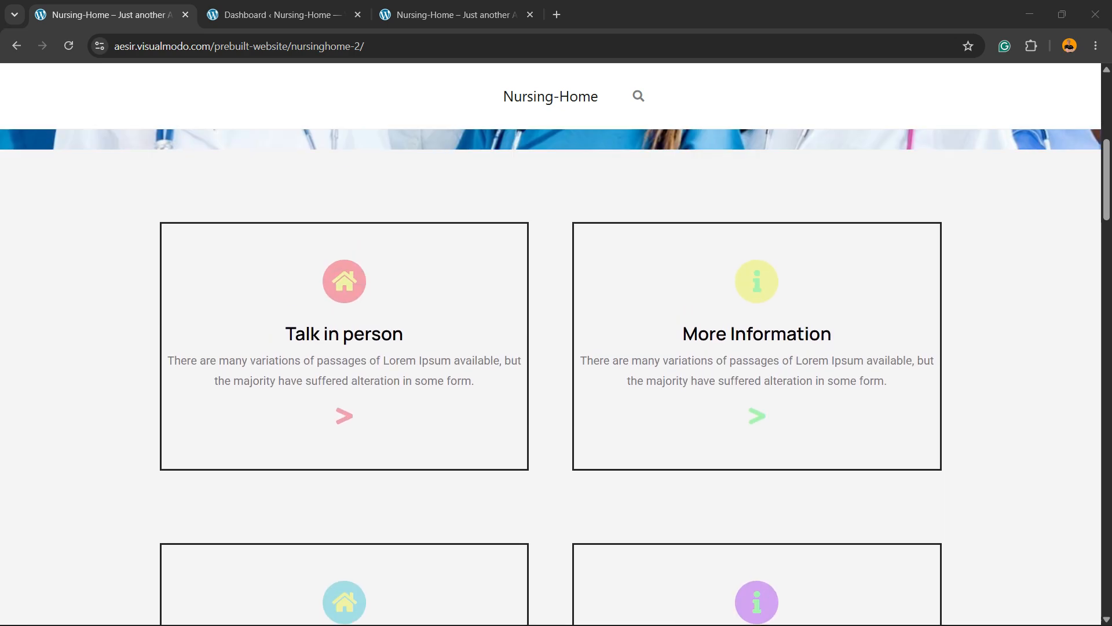
pyautogui.scroll(-3, 550, 377)
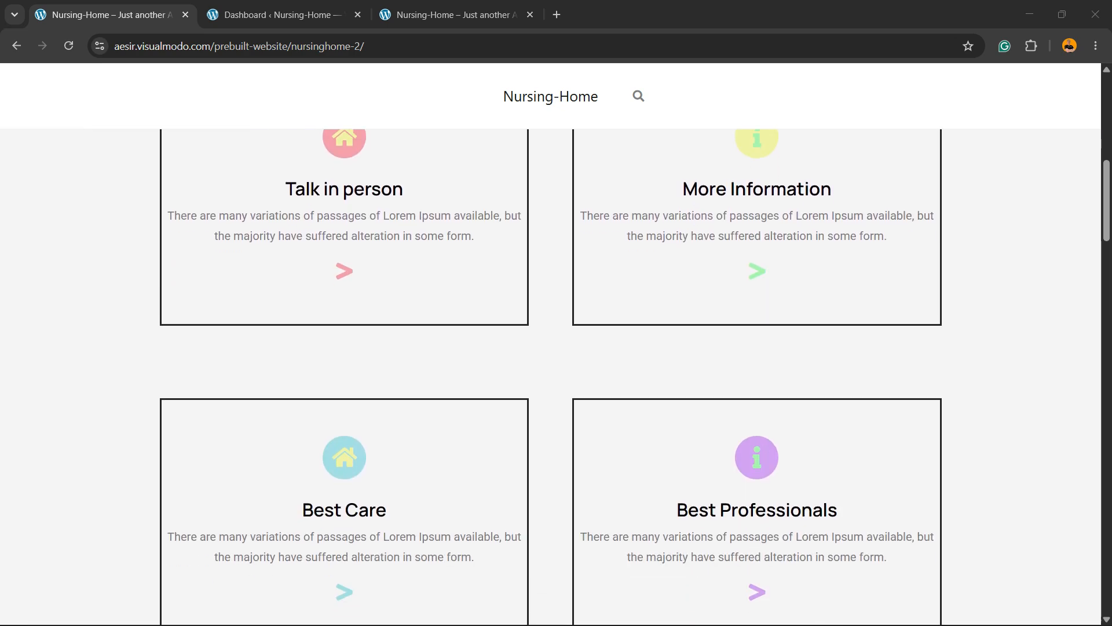
pyautogui.scroll(10, 551, 376)
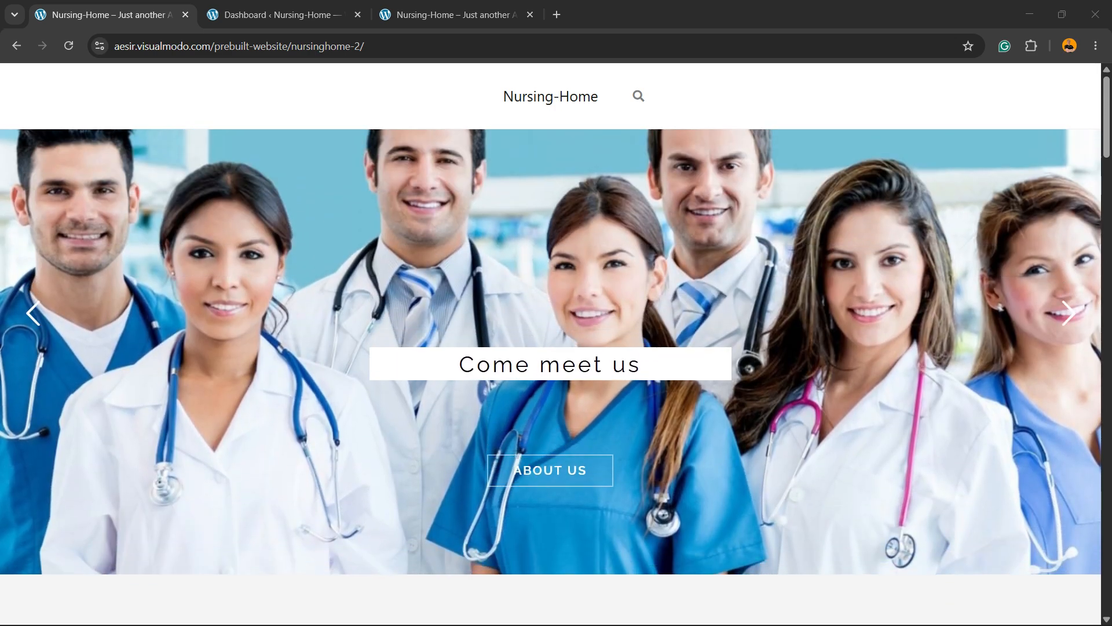
pyautogui.scroll(-10, 550, 377)
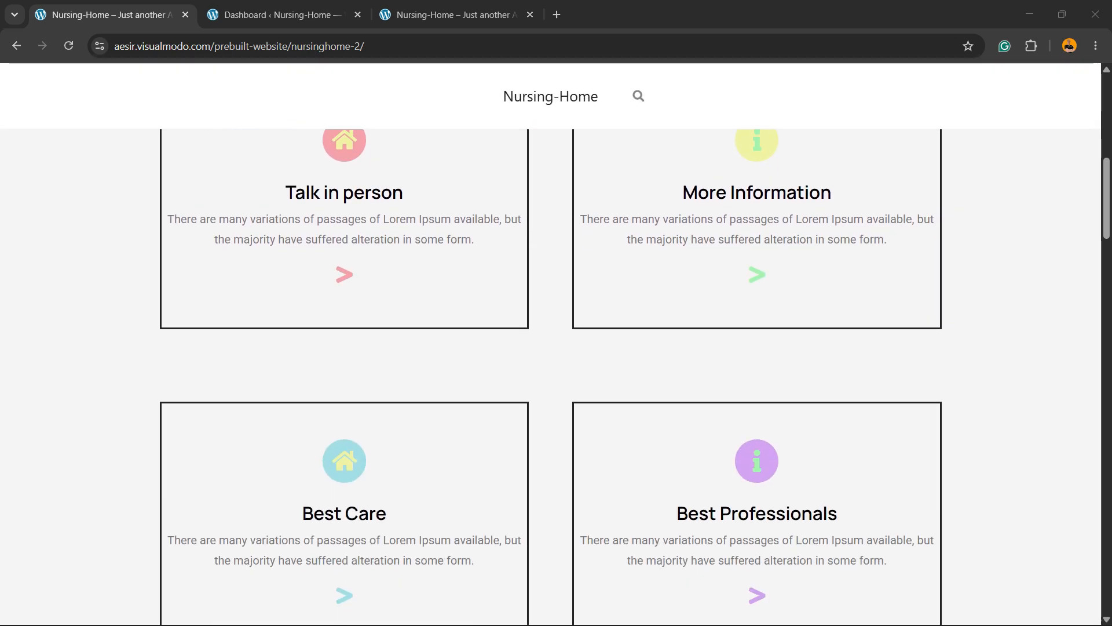
pyautogui.scroll(3, 550, 376)
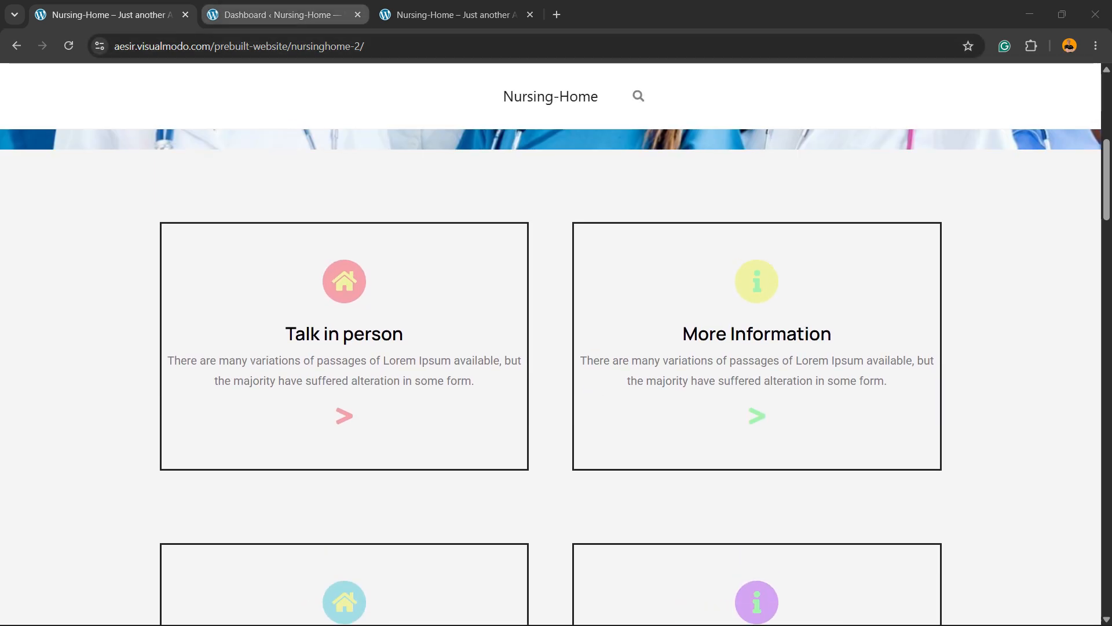
pyautogui.click(371, 47)
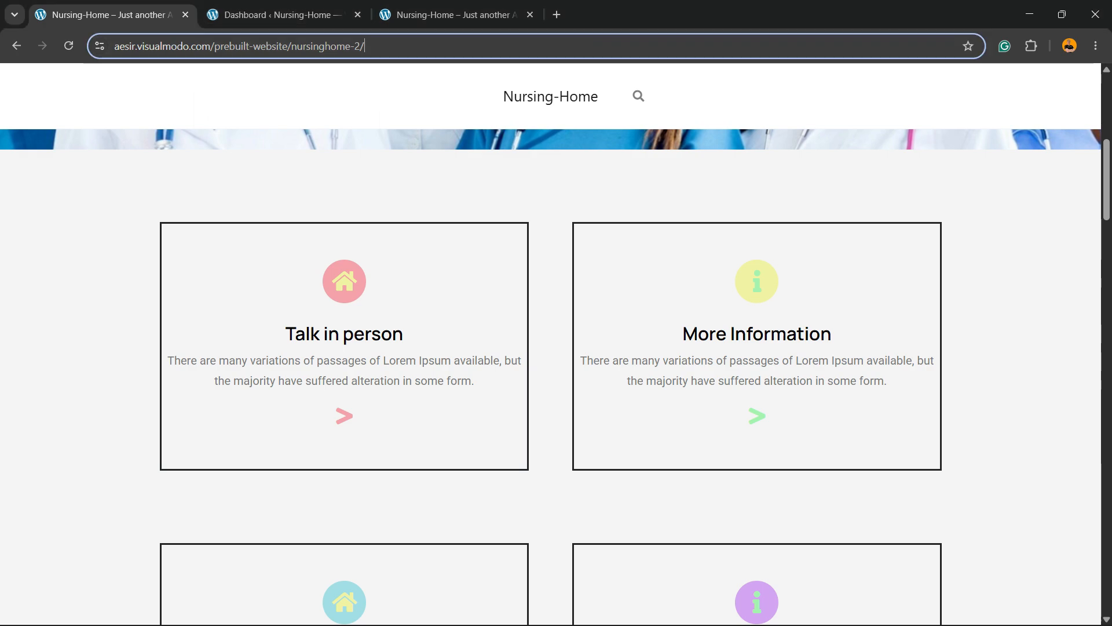
pyautogui.click(279, 15)
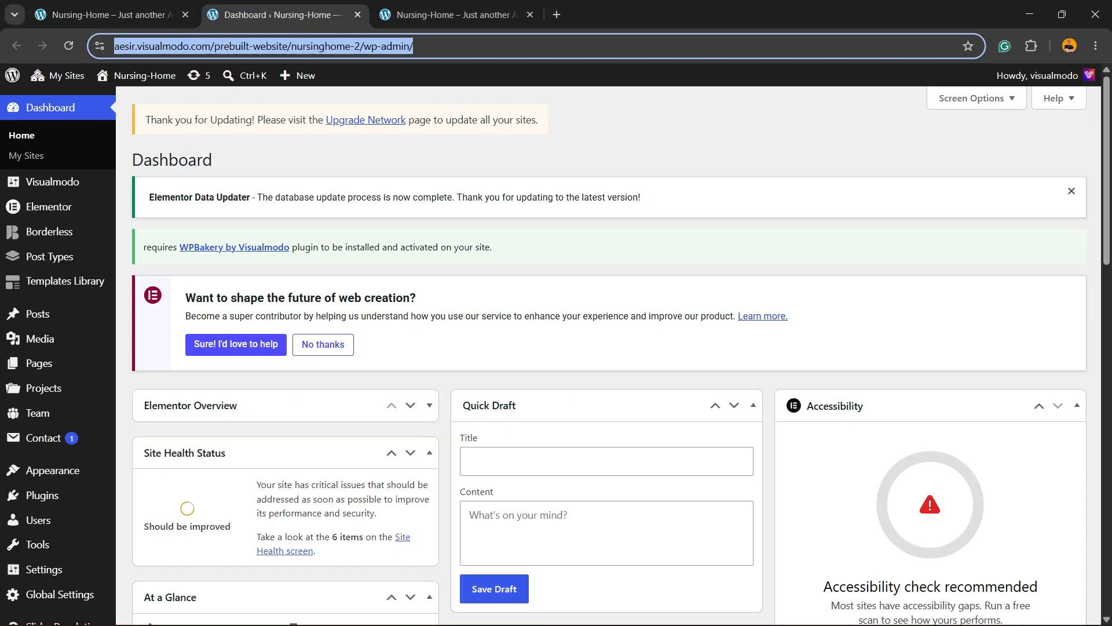
pyautogui.click(406, 47)
pyautogui.moveTo(403, 46)
pyautogui.mouseDown()
pyautogui.moveTo(446, 46)
pyautogui.moveTo(393, 47)
pyautogui.mouseUp()
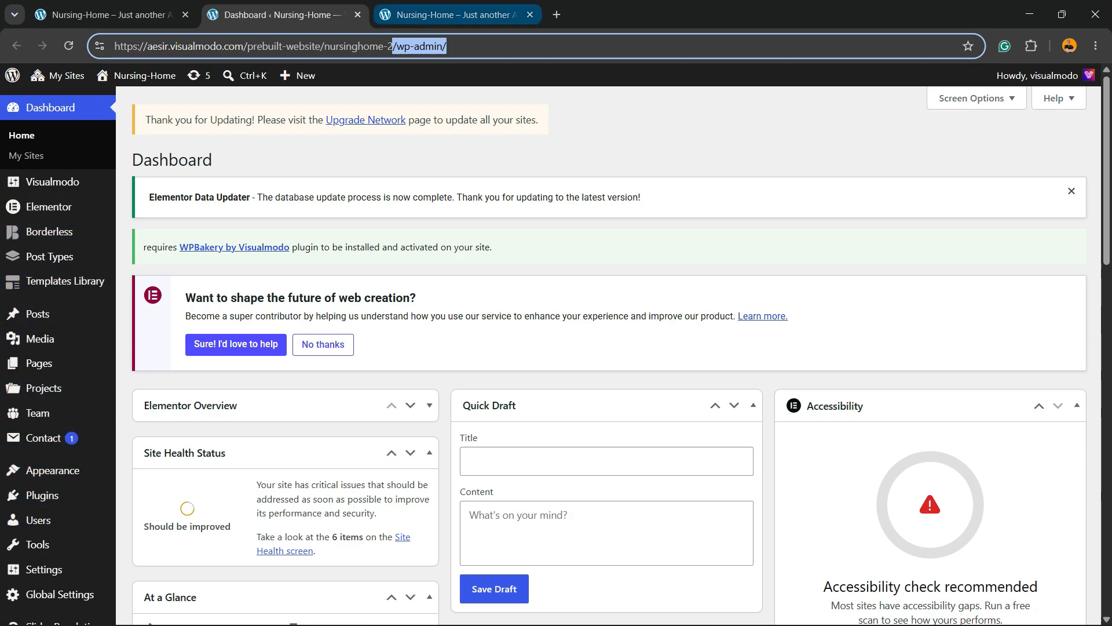
# Open the logged-in Nursing-Home front page for editing with Elementor.
pyautogui.click(452, 15)
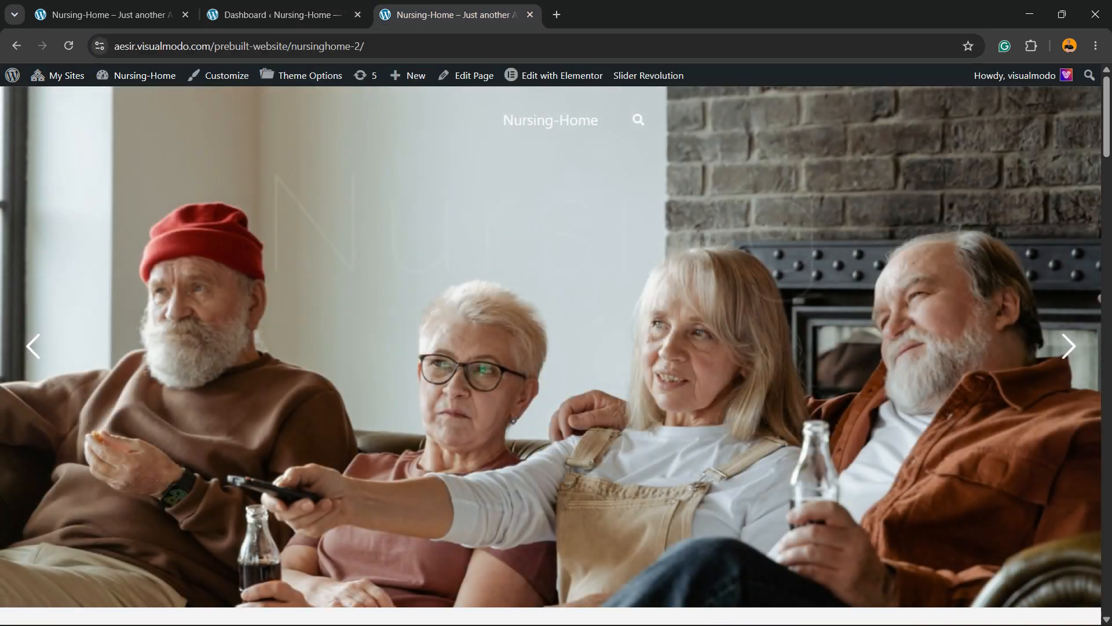
pyautogui.scroll(-5, 551, 347)
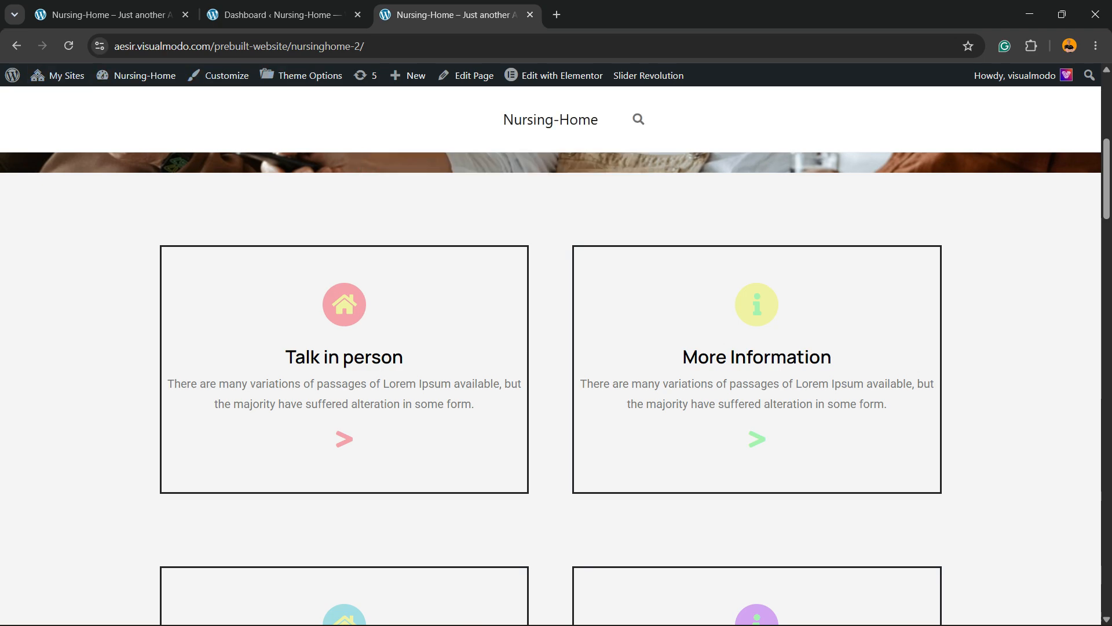
pyautogui.click(556, 76)
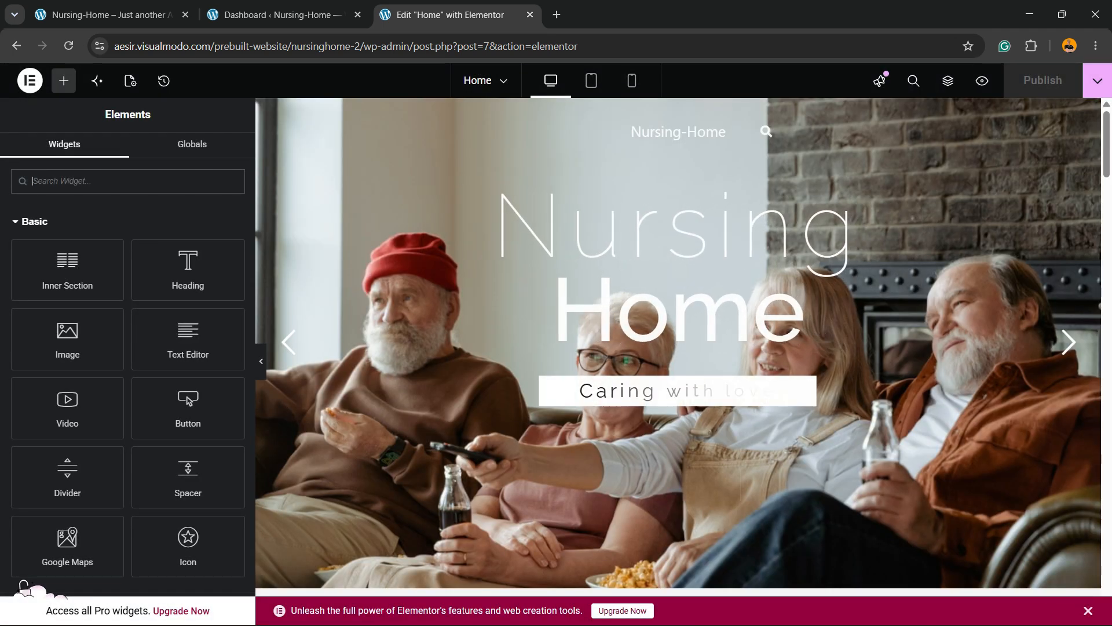
# Open the settings of the column containing the "Check out the frequently asked questions and doubts" heading.
pyautogui.scroll(-10, 678, 289)
pyautogui.scroll(-5, 678, 290)
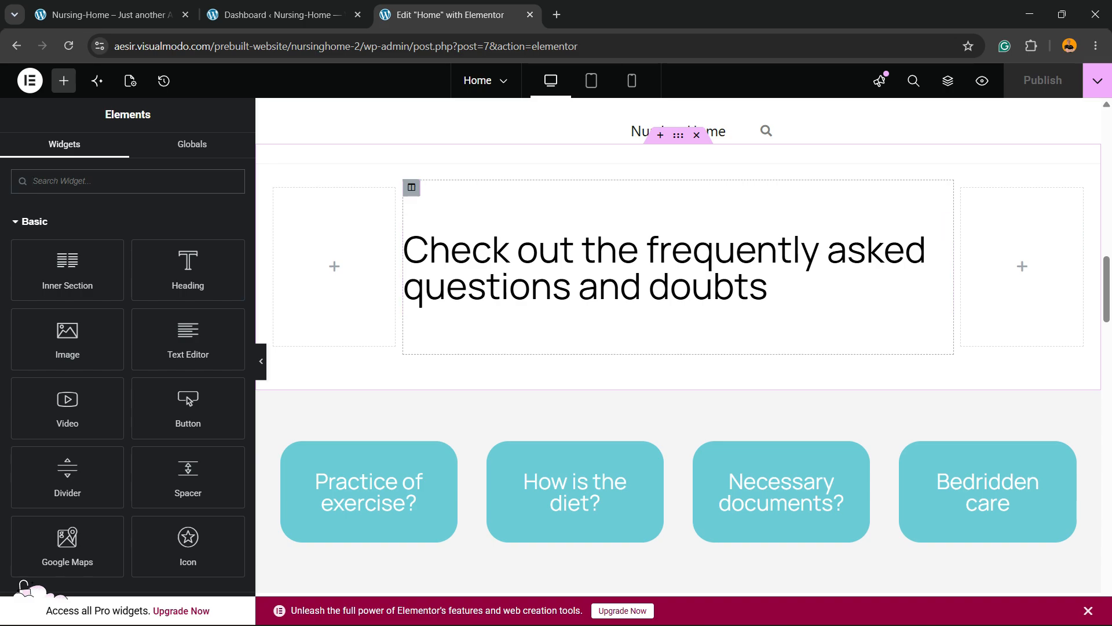
pyautogui.scroll(2, 678, 347)
pyautogui.scroll(-2, 678, 348)
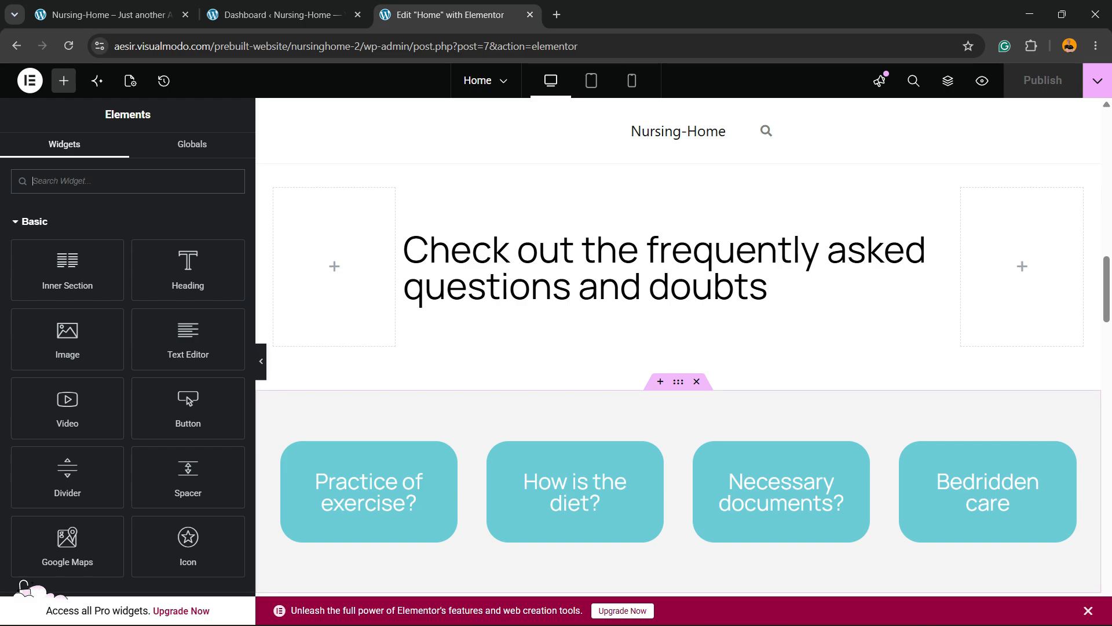
pyautogui.scroll(2, 677, 348)
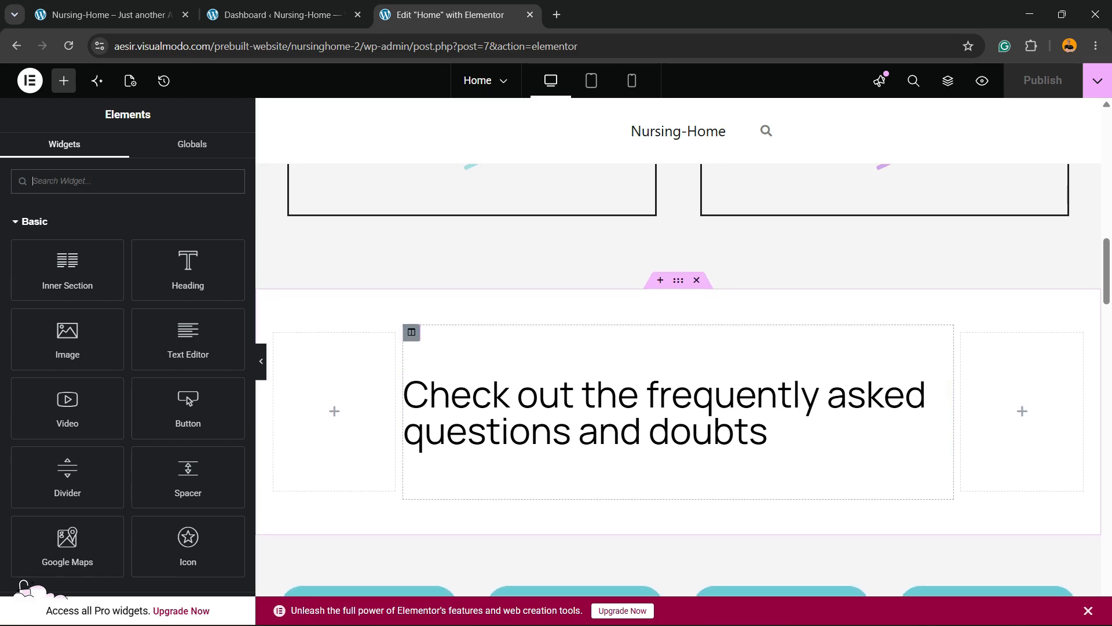
pyautogui.click(411, 332)
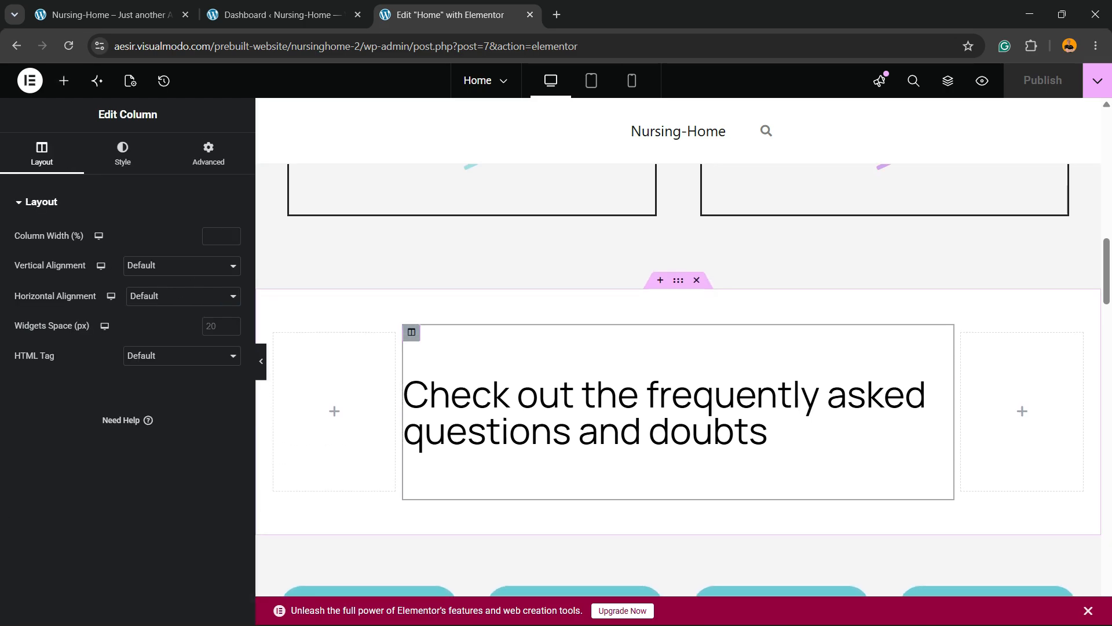
# Edit the column containing the "Talk in person" box and open its border style settings.
pyautogui.scroll(9, 678, 347)
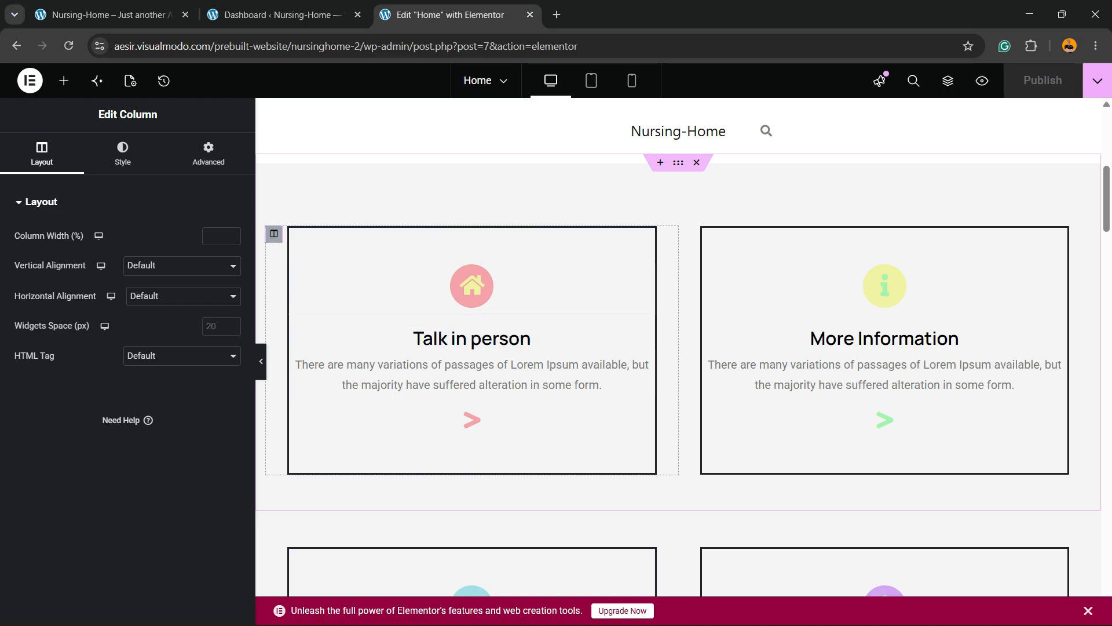
pyautogui.click(528, 246)
pyautogui.rightClick(529, 246)
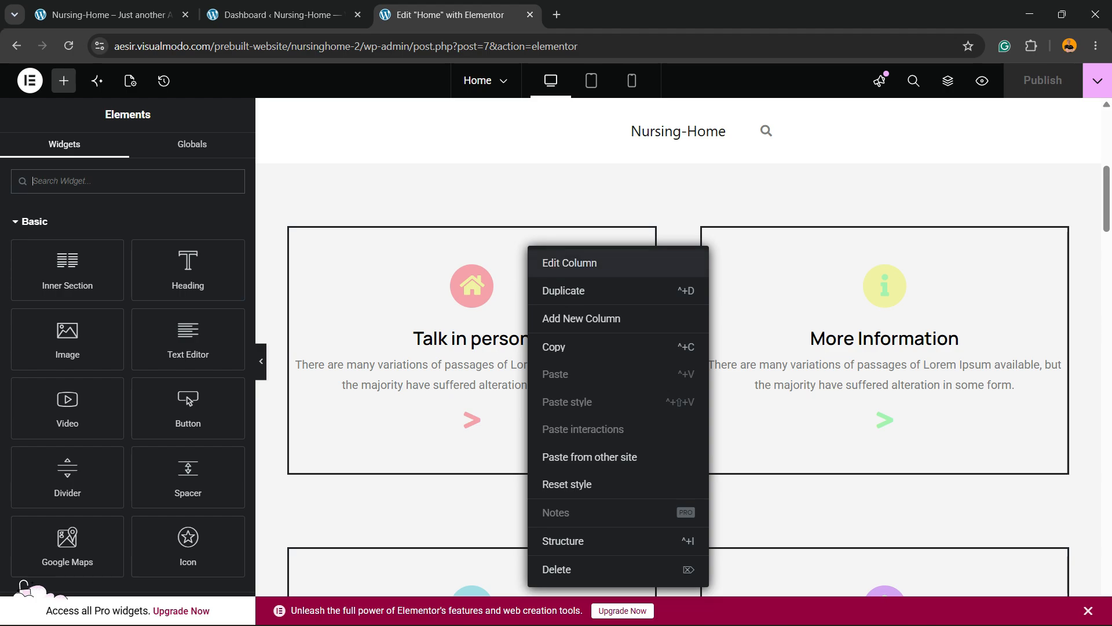
pyautogui.click(581, 263)
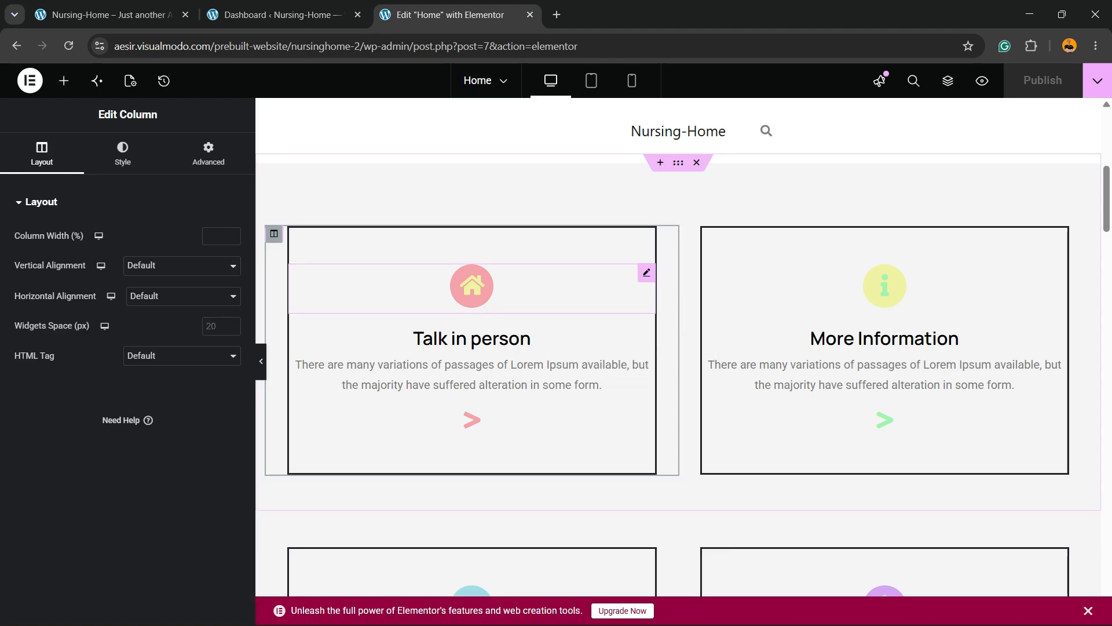
pyautogui.hotkey('ctrl', '+')
pyautogui.hotkey('ctrl', '+')
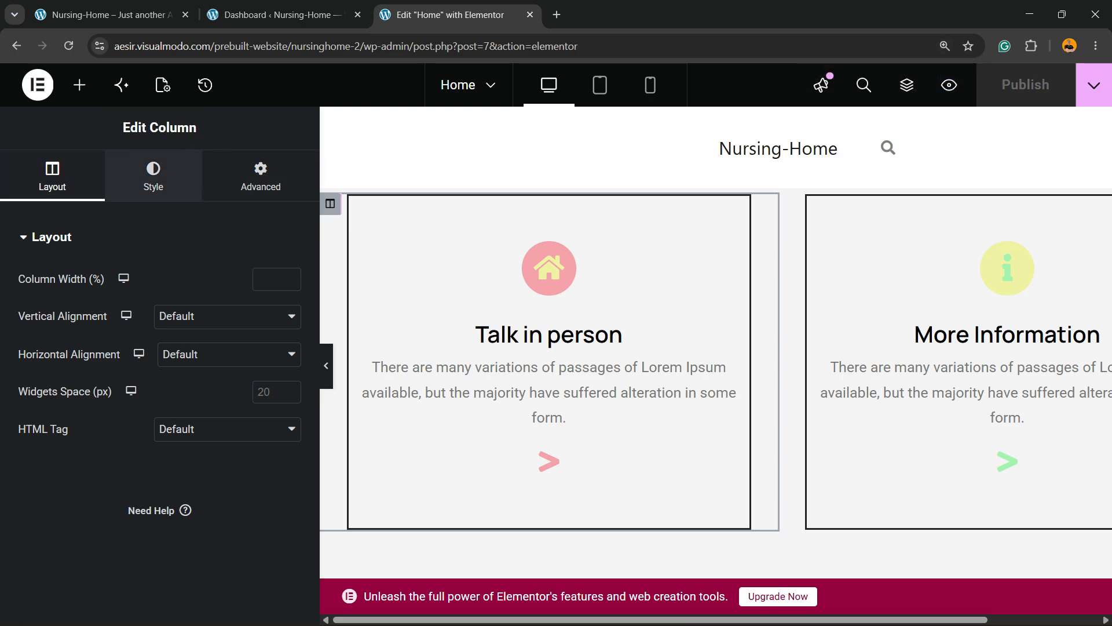
pyautogui.click(153, 175)
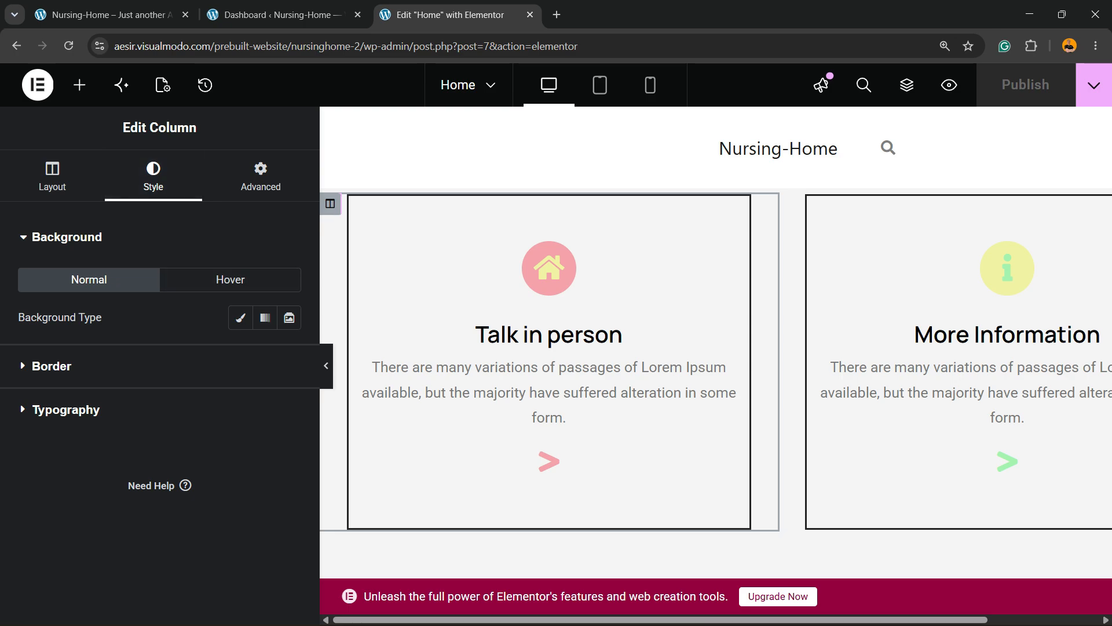
pyautogui.click(51, 366)
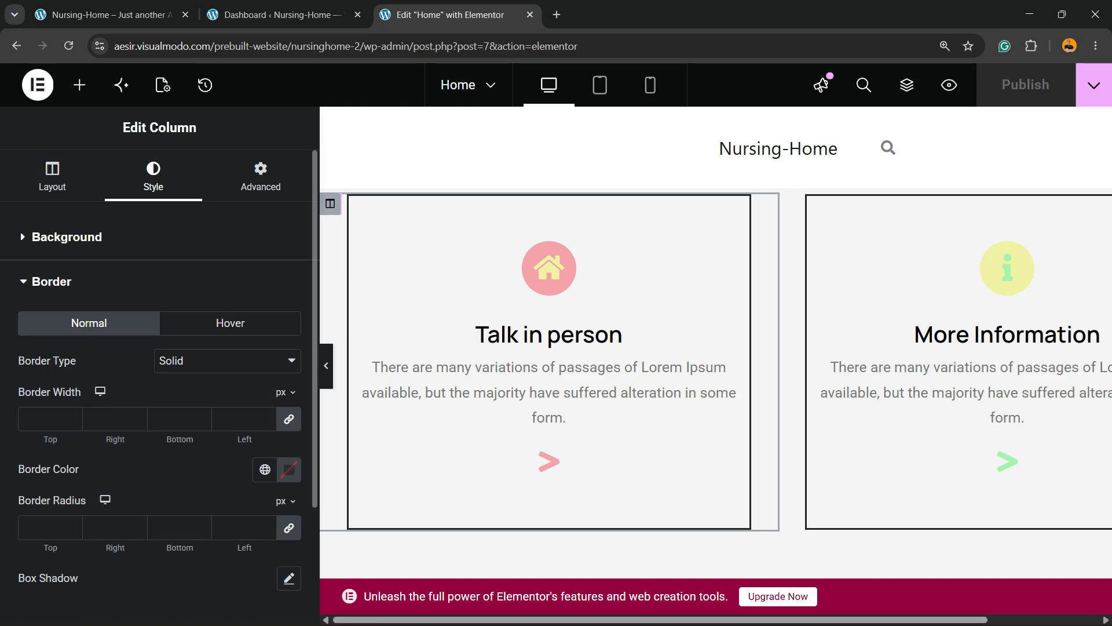
# Try the Double, Dotted, Dashed and Groove border types on the "Talk in person" column and return it to Solid.
pyautogui.click(227, 361)
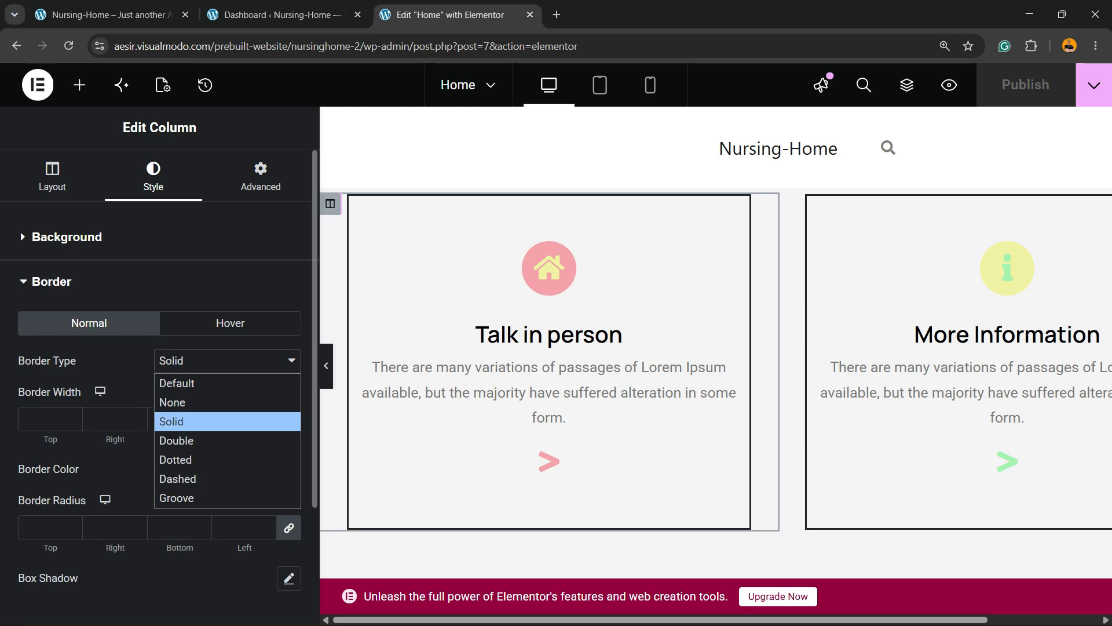
pyautogui.press('Up')
pyautogui.press('Down')
pyautogui.press('Down')
pyautogui.press('Return')
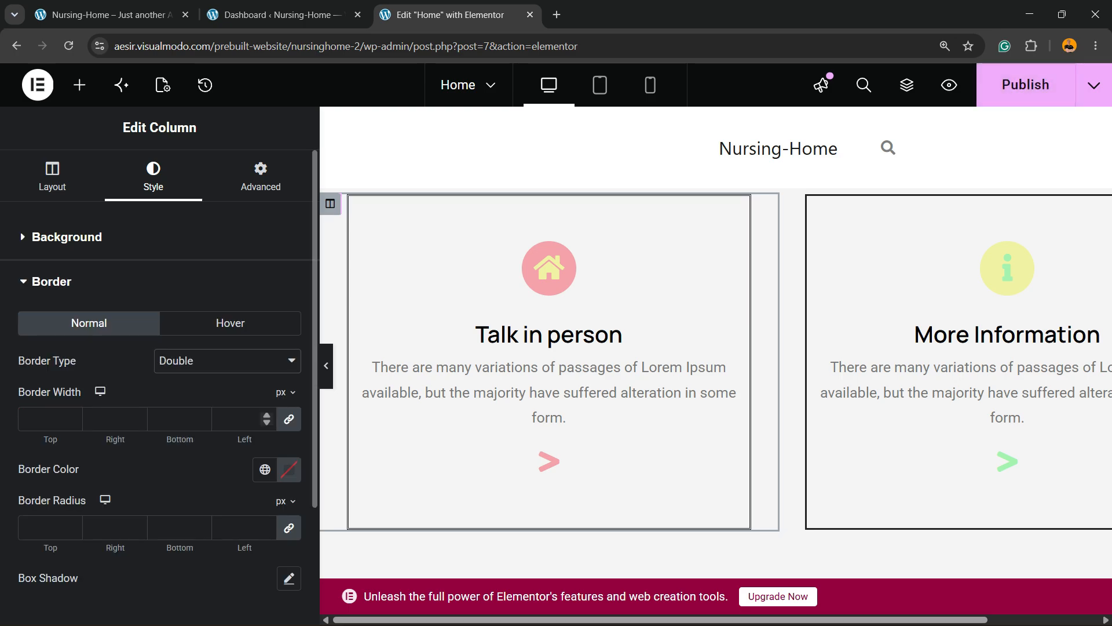
pyautogui.click(238, 361)
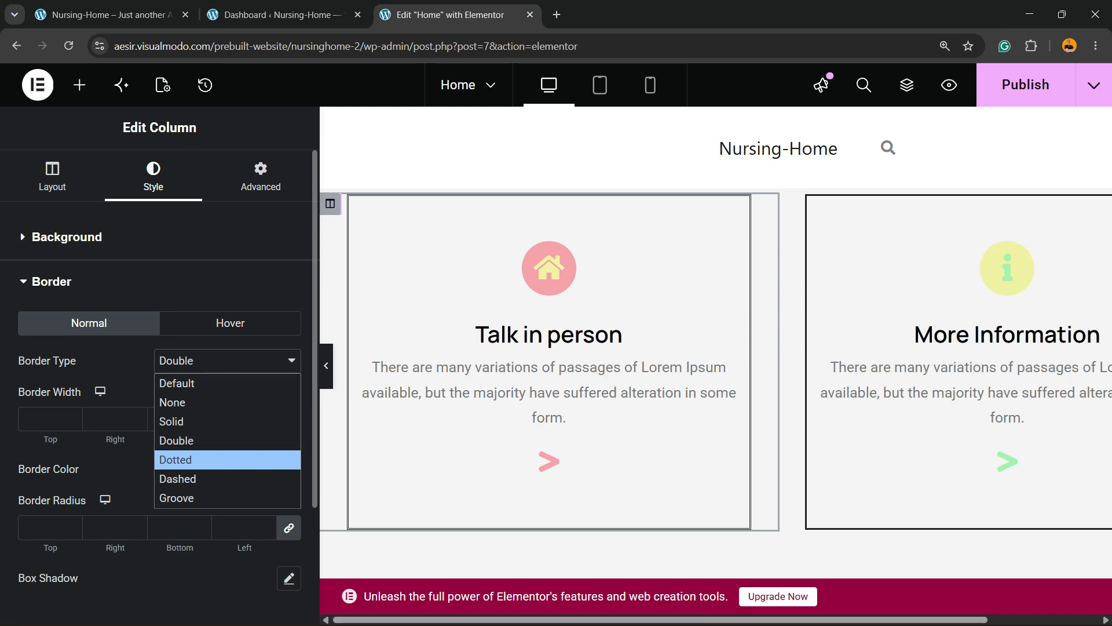
pyautogui.click(232, 460)
pyautogui.click(243, 361)
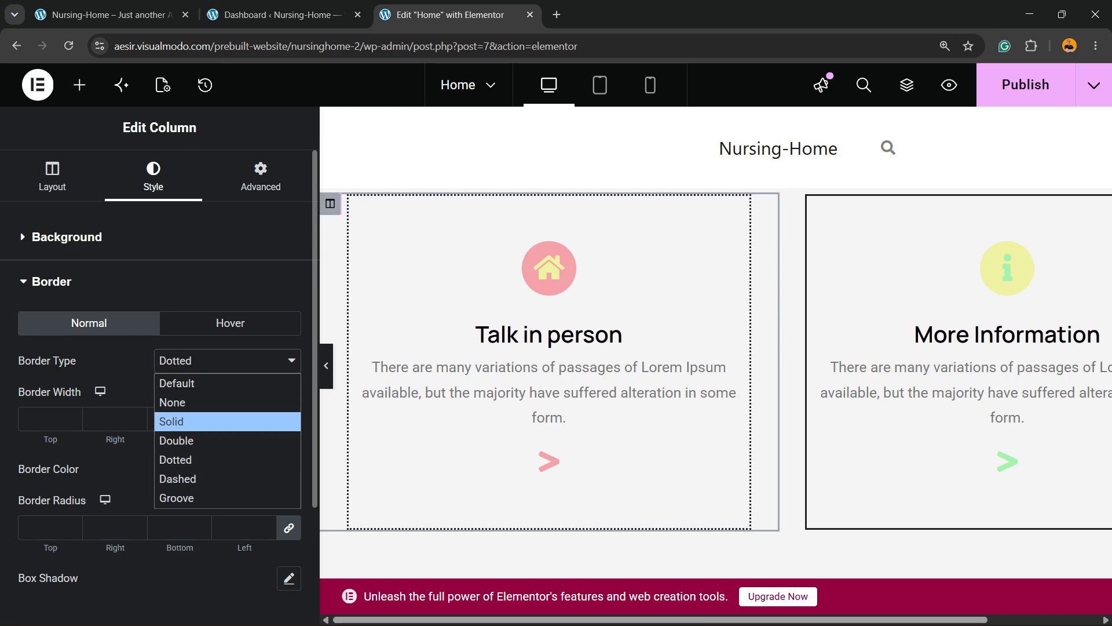
pyautogui.press('Return')
pyautogui.click(238, 361)
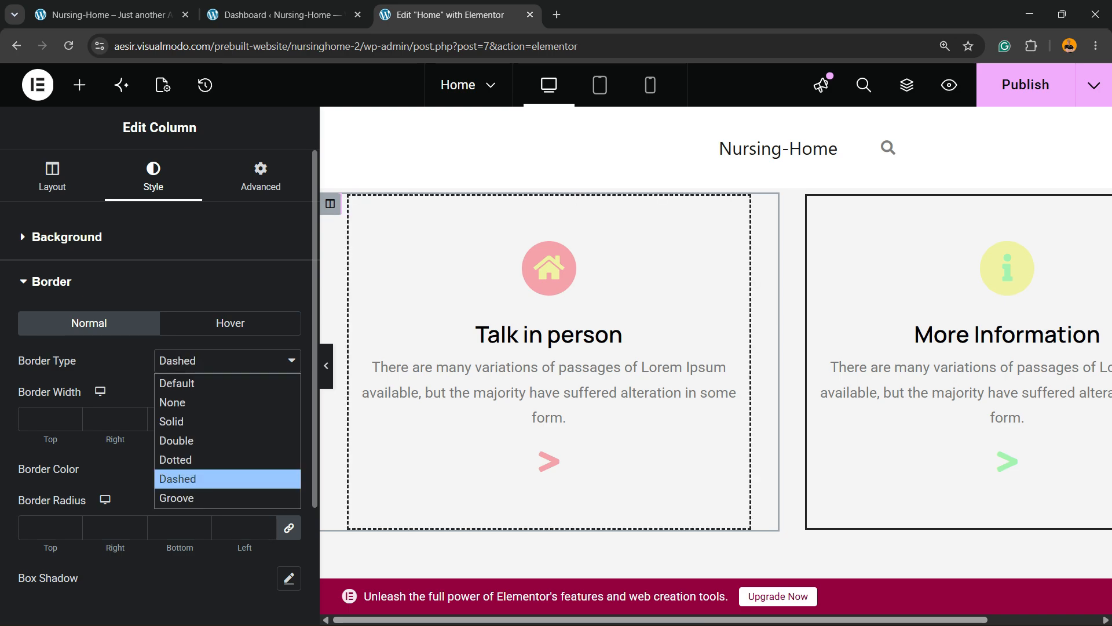
pyautogui.click(227, 498)
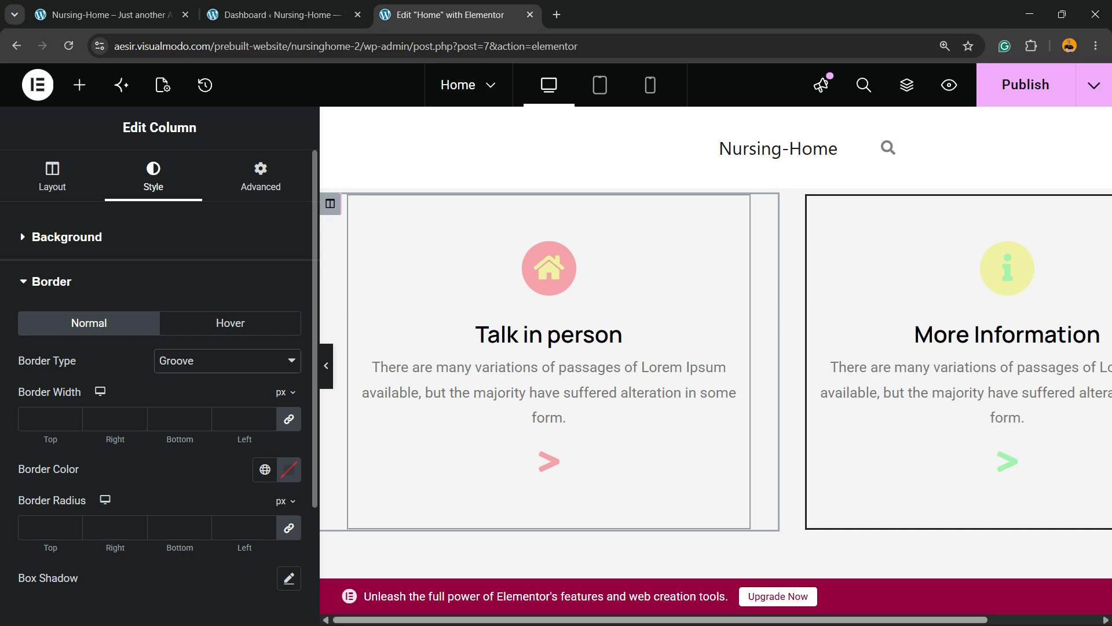
pyautogui.click(227, 361)
pyautogui.click(227, 421)
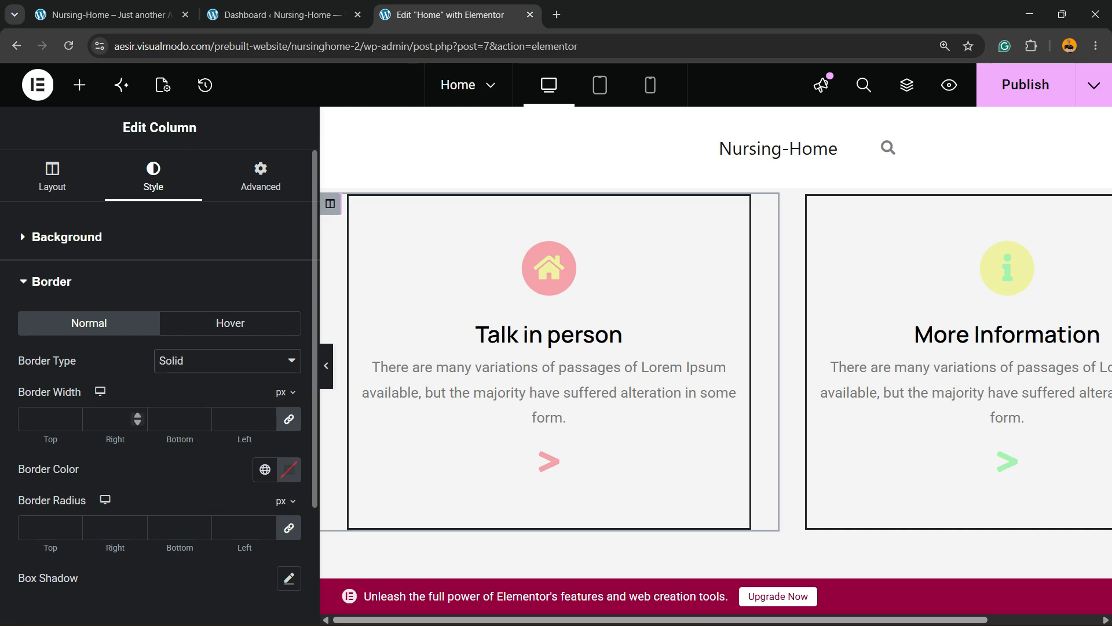
# Increase the "Talk in person" column's linked border width up to 10 px and reduce it to 3 px on all sides.
pyautogui.click(46, 419)
pyautogui.write('1')
pyautogui.press('Up')
pyautogui.press('Up')
pyautogui.press('Up')
pyautogui.press('Up')
pyautogui.press('Up')
pyautogui.press('Up')
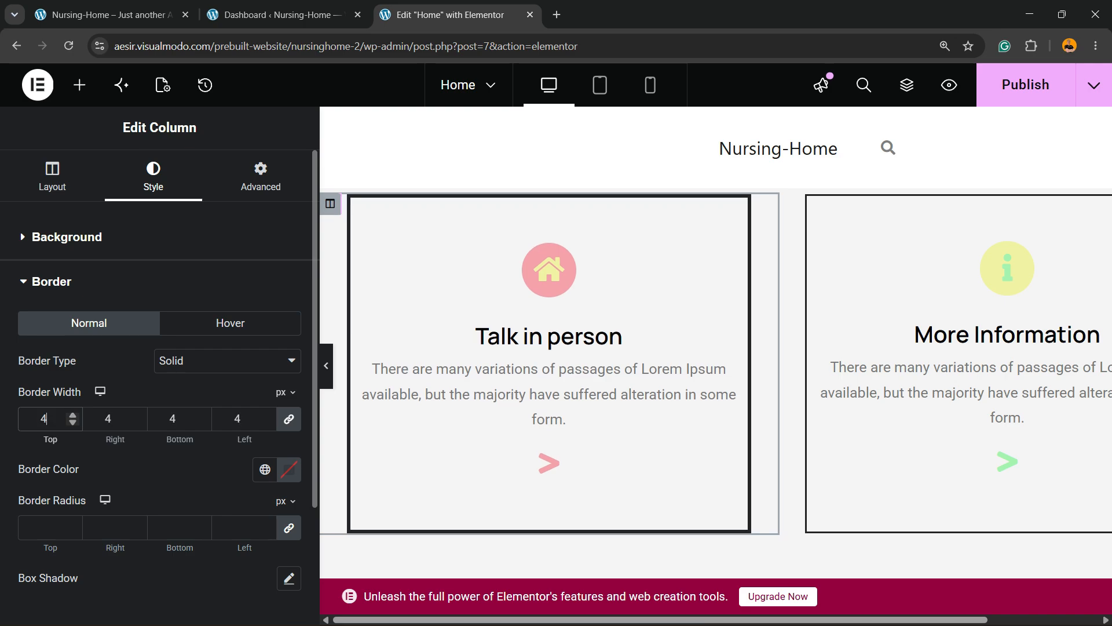
pyautogui.press('Up')
pyautogui.press('Up')
pyautogui.press('Up')
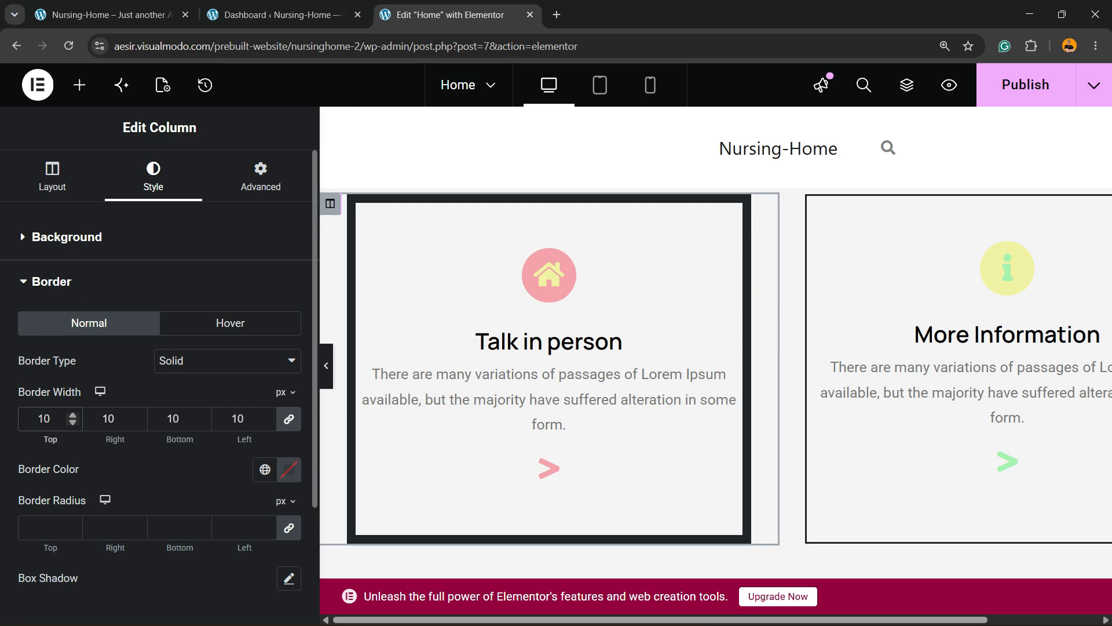
pyautogui.press('Down')
pyautogui.press('Down')
pyautogui.press('Down')
pyautogui.press('Down')
pyautogui.press('Down')
pyautogui.press('Down')
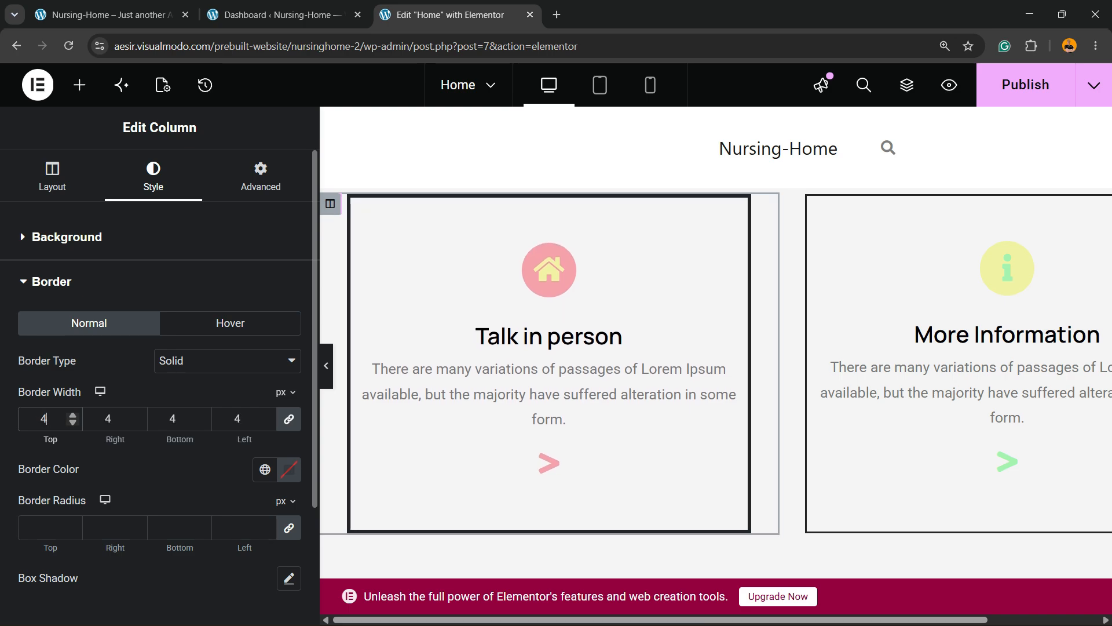
pyautogui.press('Down')
# Set the "Talk in person" column's border color to red #FF3232.
pyautogui.scroll(-3, 160, 348)
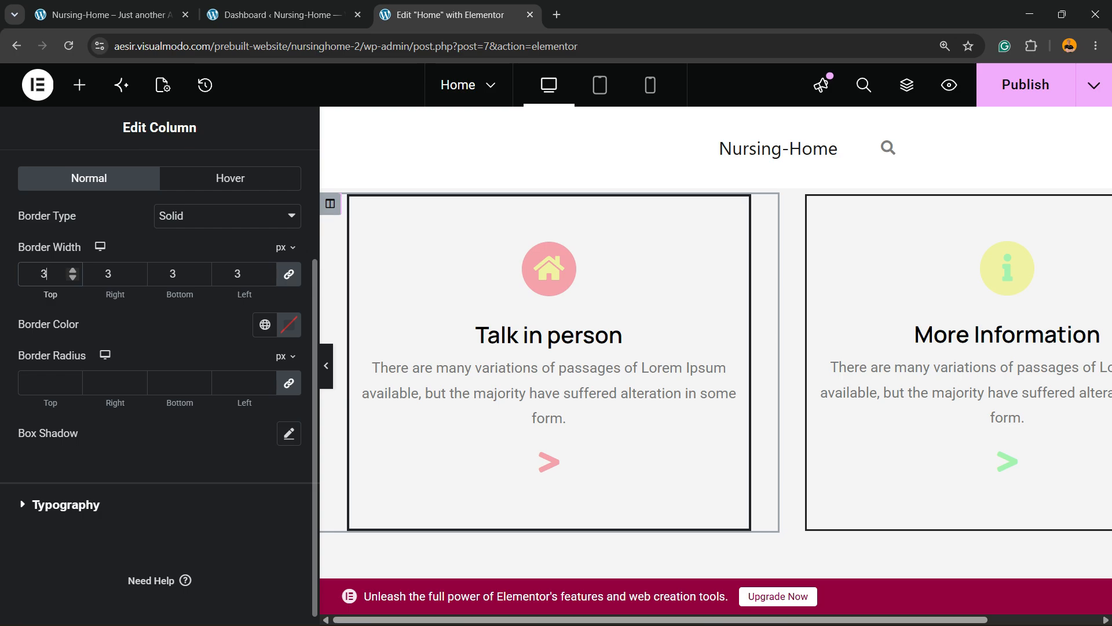
pyautogui.click(289, 325)
pyautogui.moveTo(317, 417); pyautogui.dragTo(352, 398)
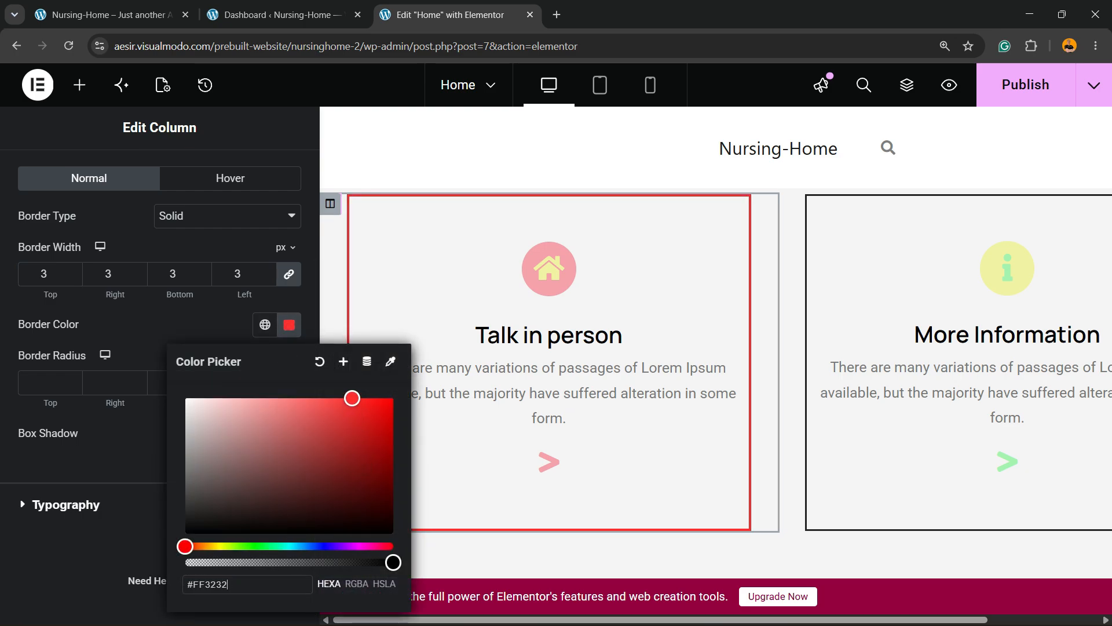
pyautogui.click(115, 458)
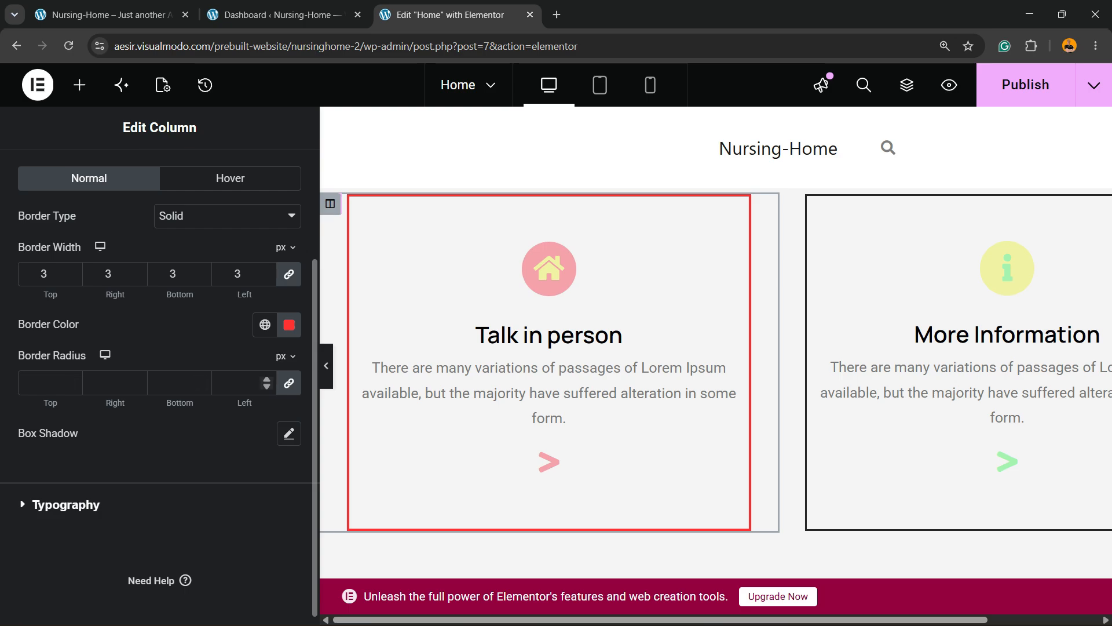
# Set the "Talk in person" column's border radius to 8 px on all corners.
pyautogui.click(44, 382)
pyautogui.write('18')
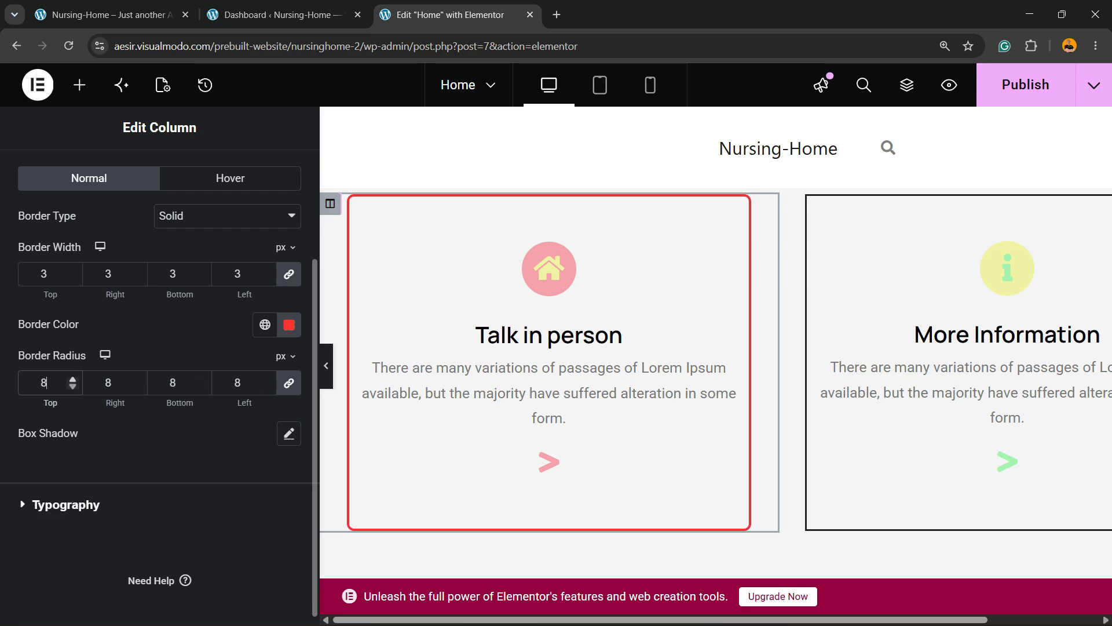
# Increase the "Talk in person" column's linked border radius to 42 px on all corners.
pyautogui.press('Up')
pyautogui.press('Up')
pyautogui.press('Up')
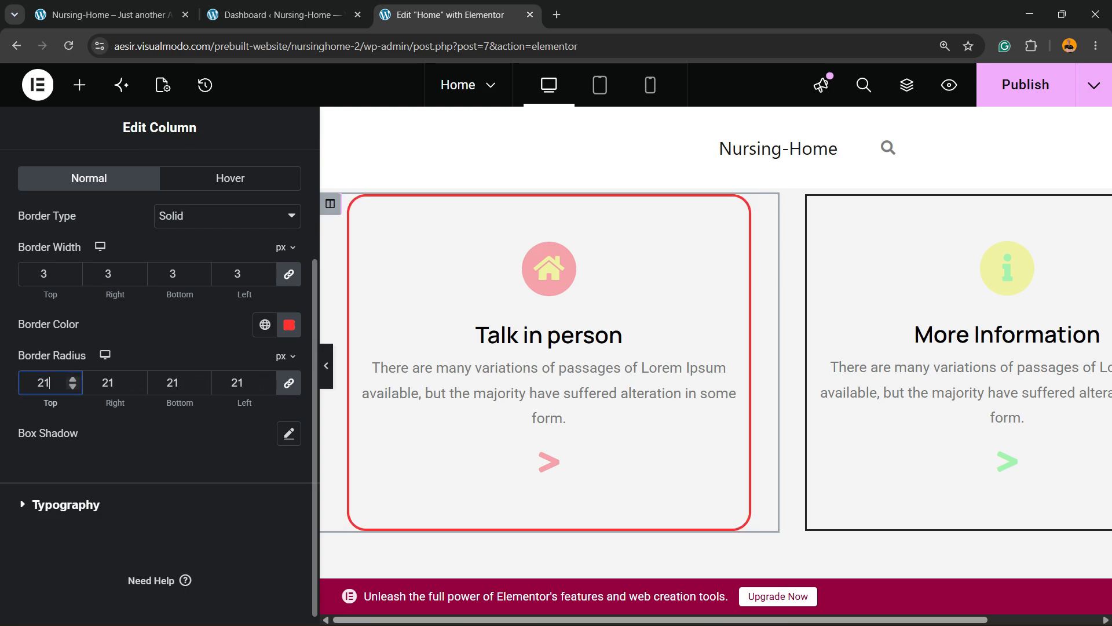
pyautogui.press('Up')
pyautogui.press('Up')
pyautogui.press('Up')
pyautogui.press('Up')
pyautogui.press('Up')
pyautogui.press('Up')
pyautogui.press('Up')
pyautogui.press('Up')
pyautogui.press('Up')
pyautogui.press('Up')
pyautogui.press('Up')
pyautogui.press('Up')
pyautogui.press('Up')
pyautogui.press('Up')
pyautogui.press('Up')
pyautogui.press('Up')
pyautogui.press('Up')
pyautogui.press('Up')
pyautogui.press('Up')
pyautogui.press('Up')
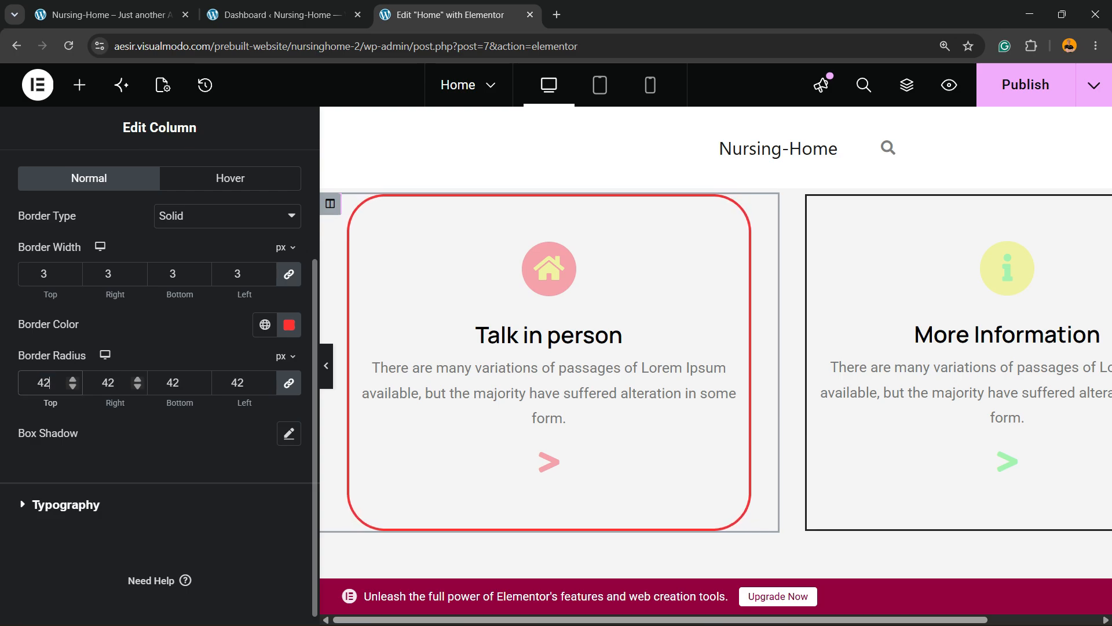
# Add a box shadow to the "Talk in person" column with a horizontal offset of -9 and a vertical offset of 7.
pyautogui.scroll(-1, 137, 383)
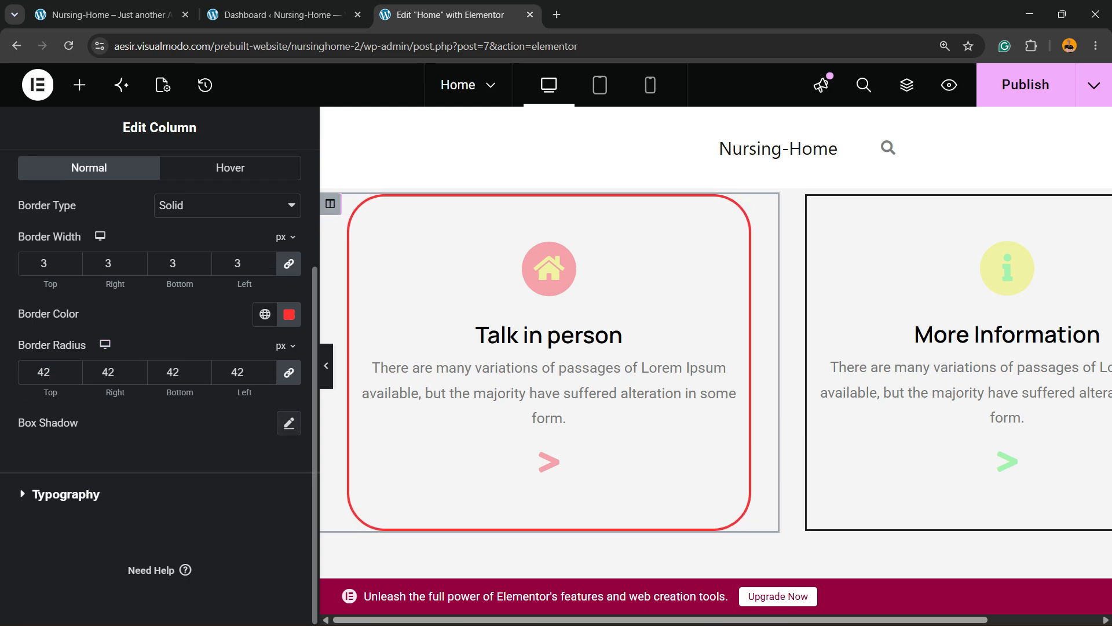
pyautogui.click(289, 423)
pyautogui.moveTo(128, 515)
pyautogui.mouseDown()
pyautogui.moveTo(74, 515)
pyautogui.moveTo(119, 516)
pyautogui.mouseUp()
pyautogui.scroll(-2, 119, 516)
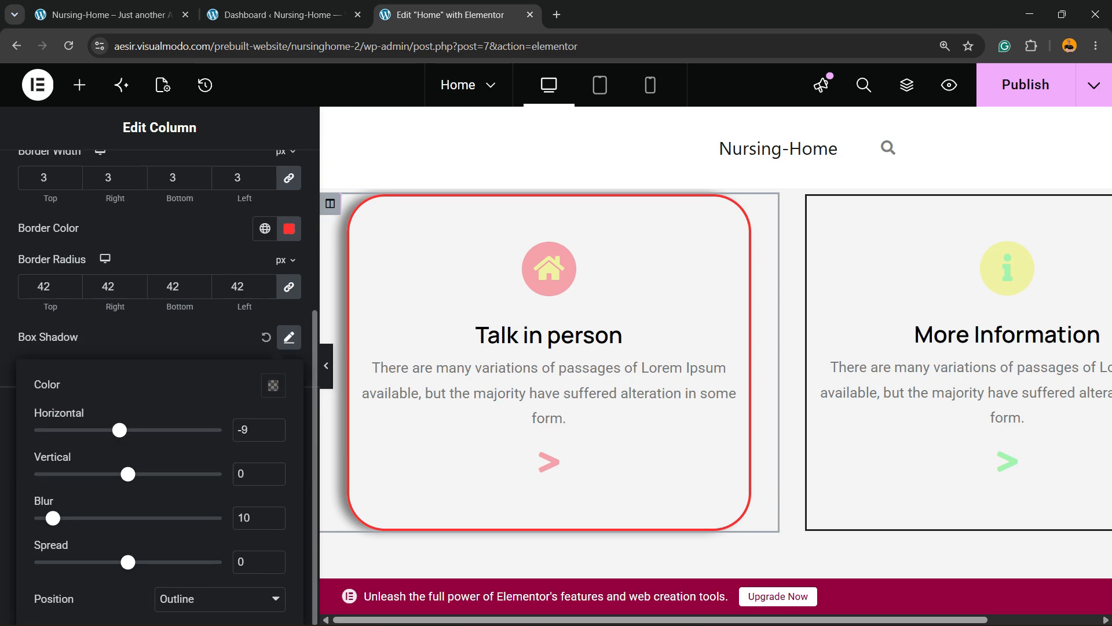
pyautogui.moveTo(128, 474); pyautogui.dragTo(134, 473)
pyautogui.scroll(2, 134, 474)
pyautogui.scroll(-2, 134, 474)
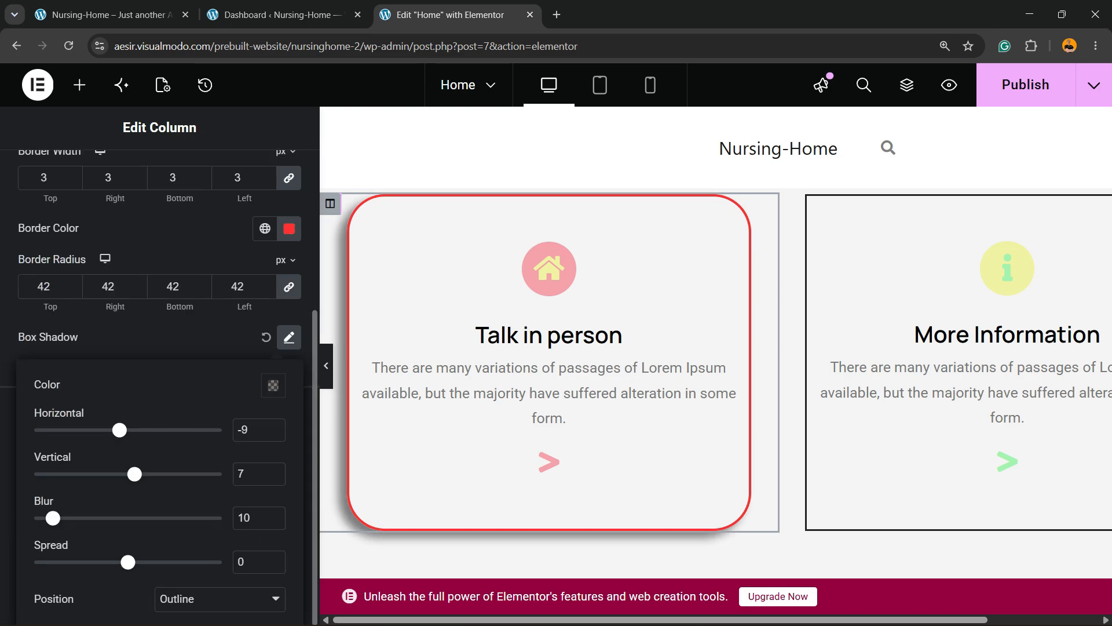
# Set the "Talk in person" column's linked border width to 4 px on all sides.
pyautogui.scroll(-2, 549, 376)
pyautogui.scroll(2, 549, 377)
pyautogui.click(73, 174)
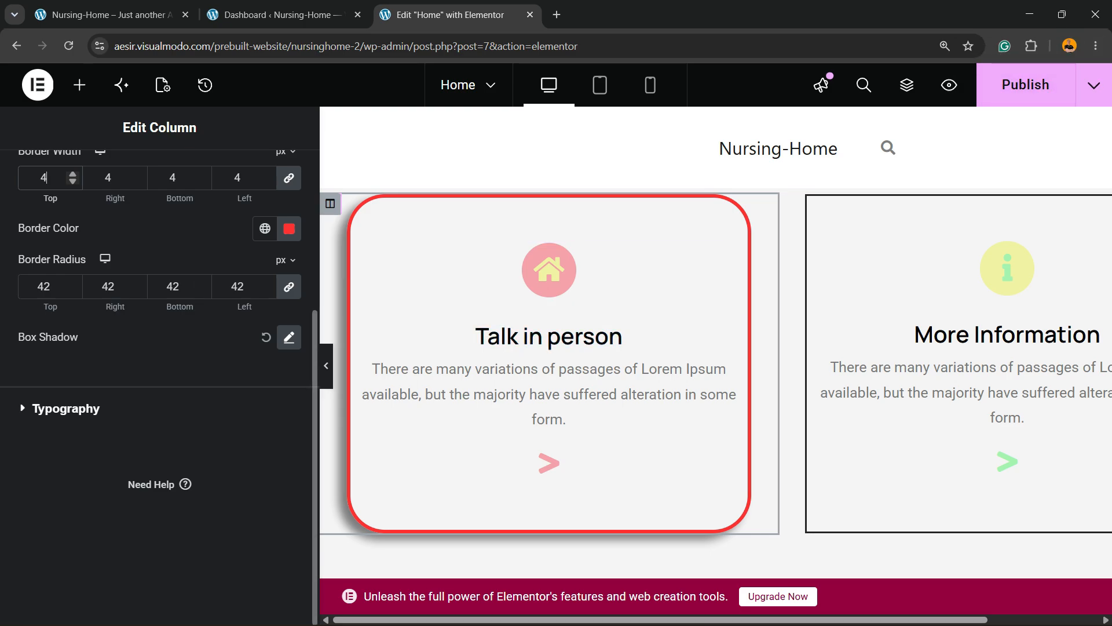
# Try the Double border type for the column's hover state and set it to Solid.
pyautogui.scroll(3, 138, 289)
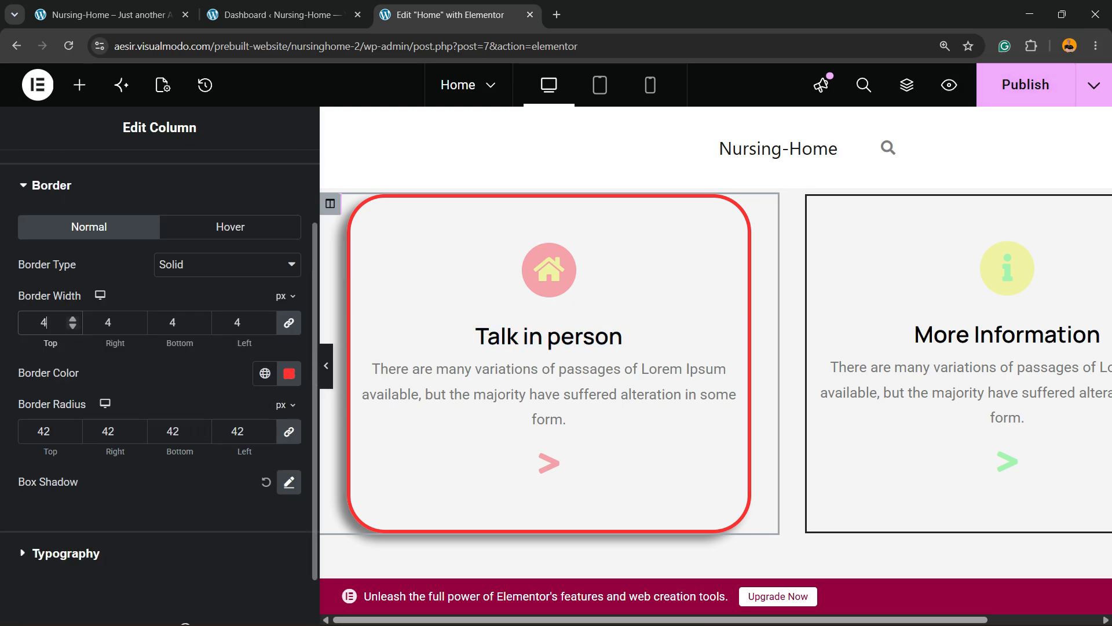
pyautogui.scroll(2, 45, 322)
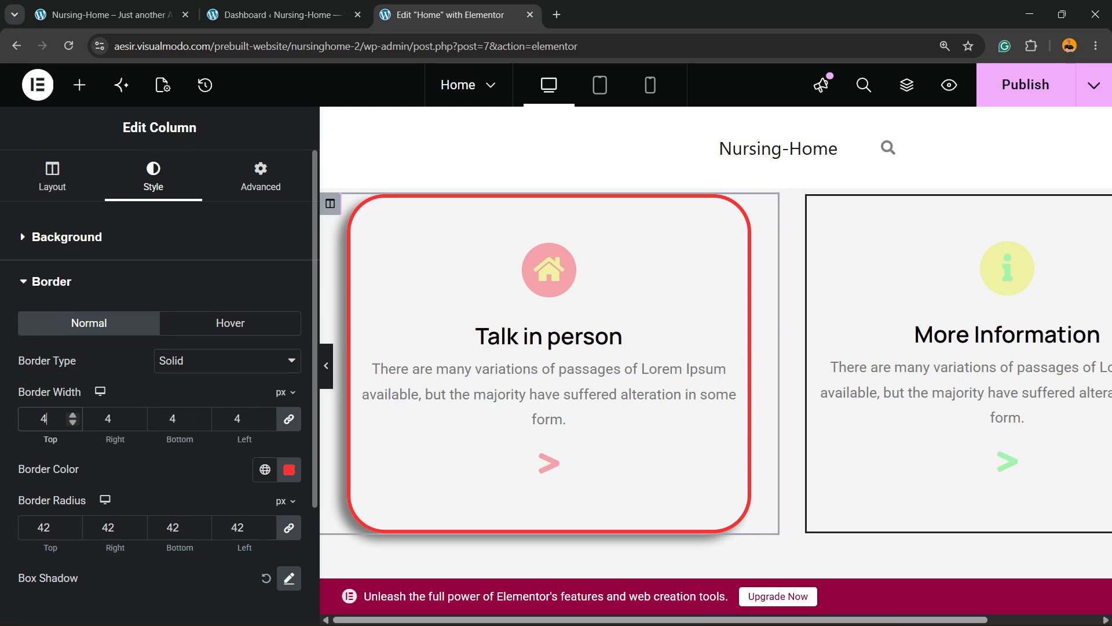
pyautogui.click(230, 322)
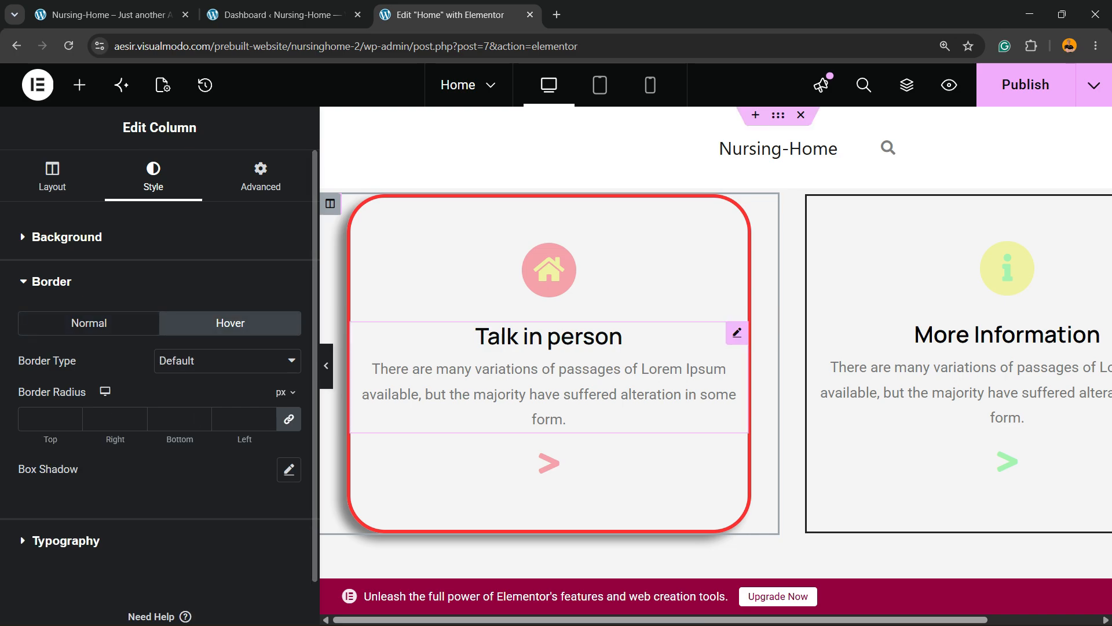
pyautogui.click(228, 361)
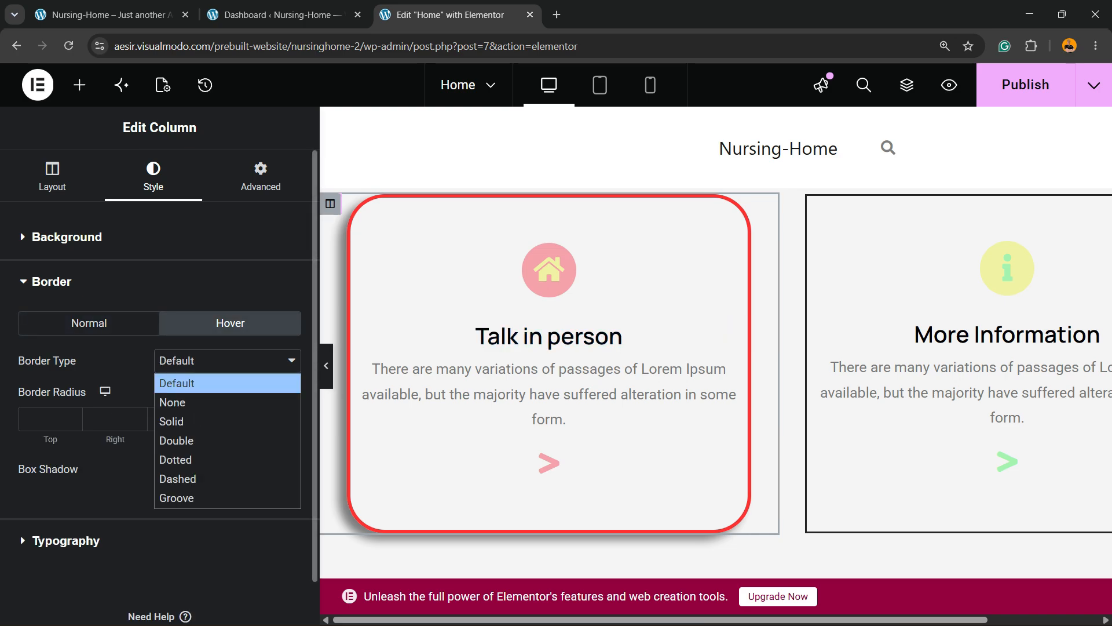
pyautogui.click(228, 440)
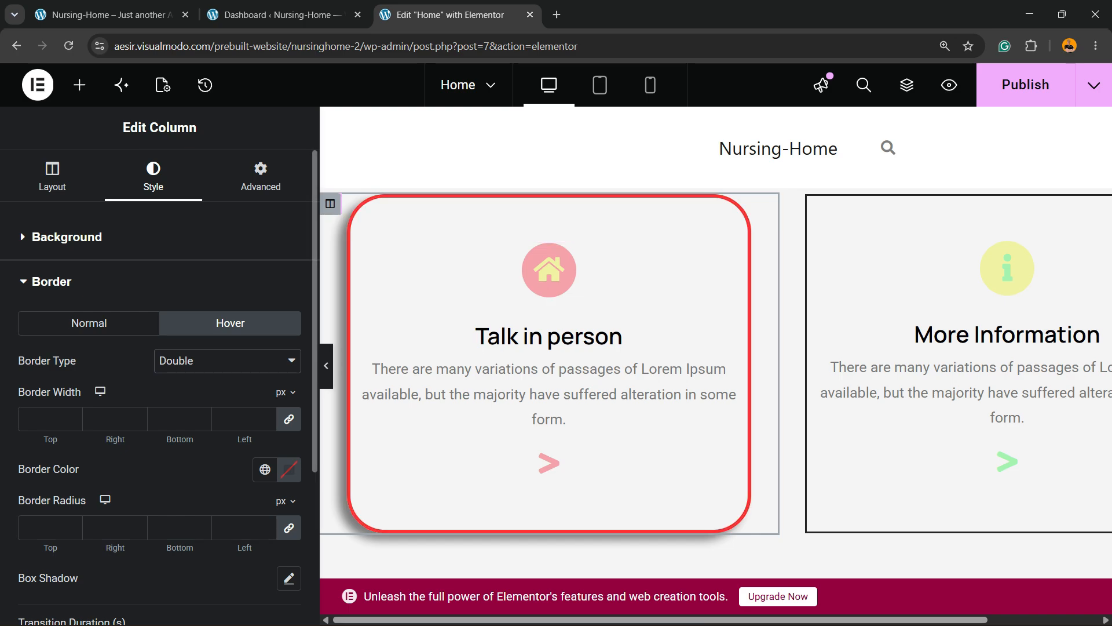
pyautogui.click(228, 360)
pyautogui.click(227, 421)
pyautogui.scroll(-3, 159, 406)
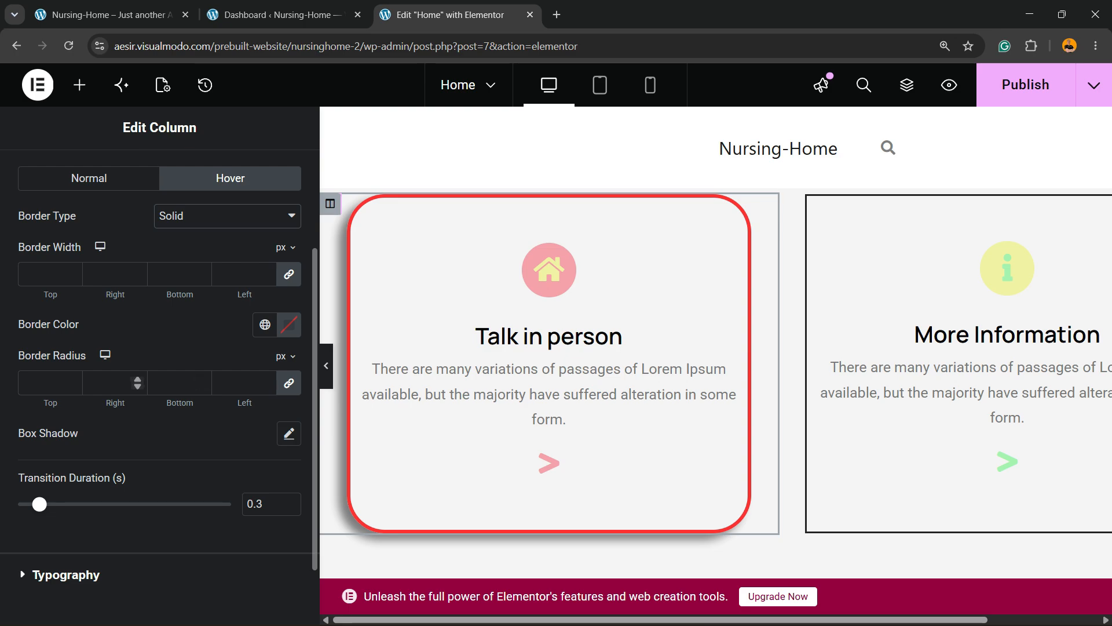
# Look over the hover-state border options and return to the column's normal-state border settings.
pyautogui.scroll(-2, 137, 383)
pyautogui.scroll(3, 137, 382)
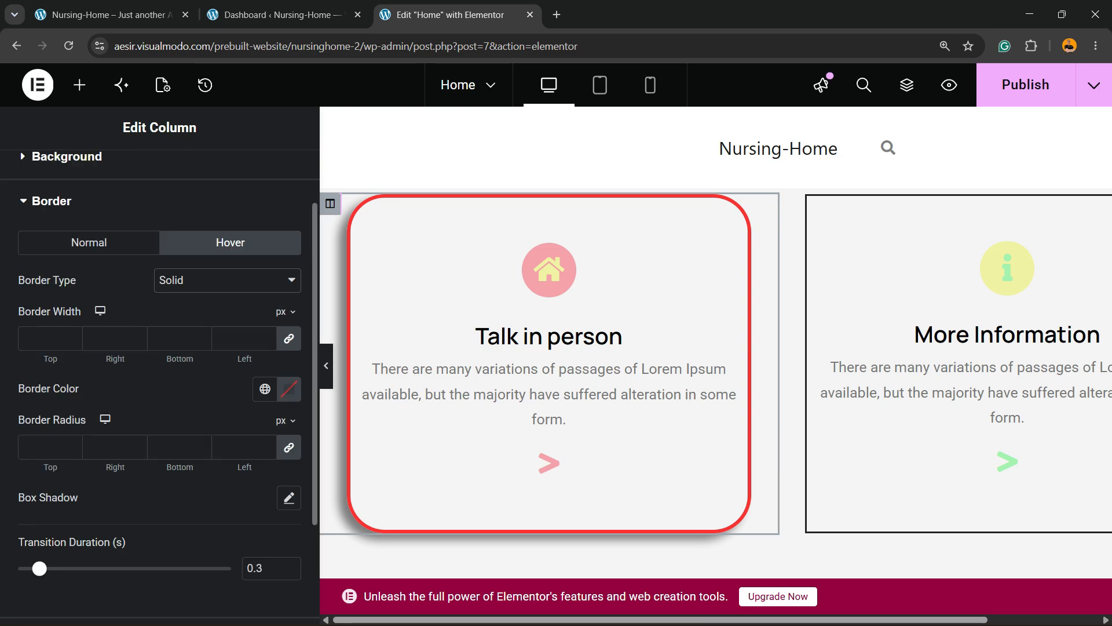
pyautogui.click(89, 243)
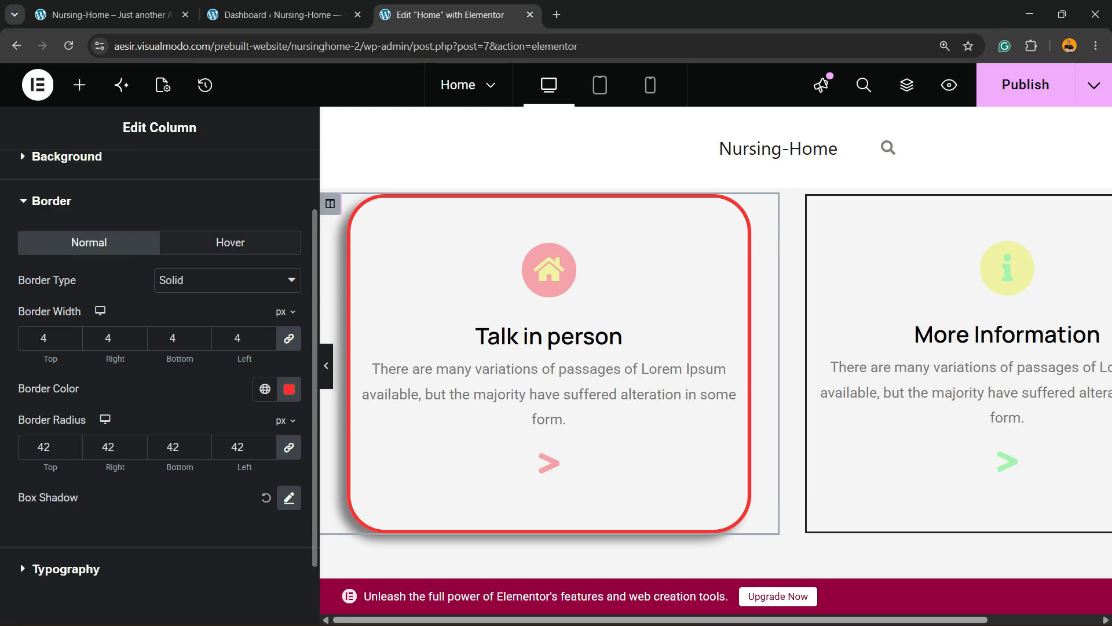